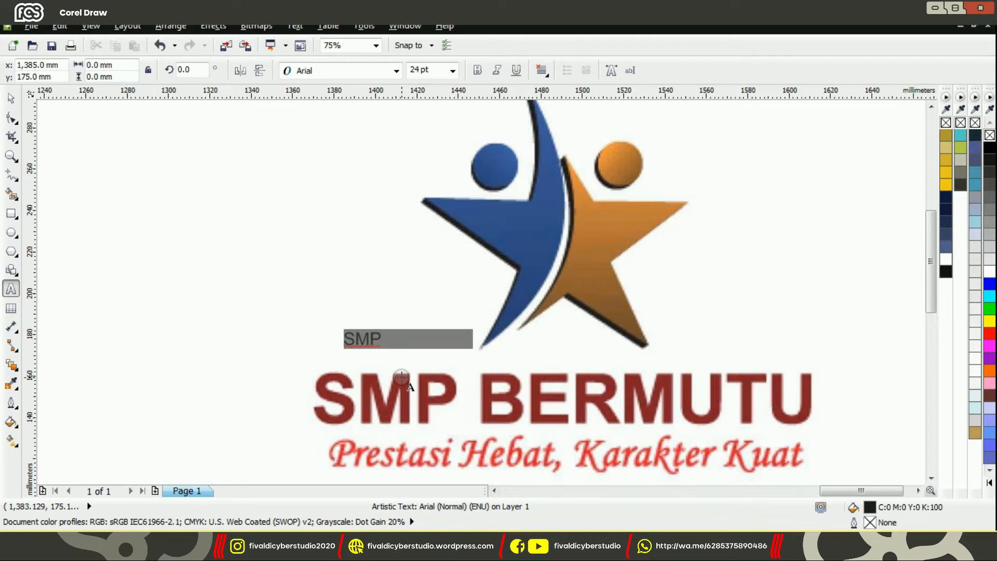
- Make the SMP BERMUTU heading bold and dark red, and scale it to about 93.6 pt over the original heading
left_click(482, 70)
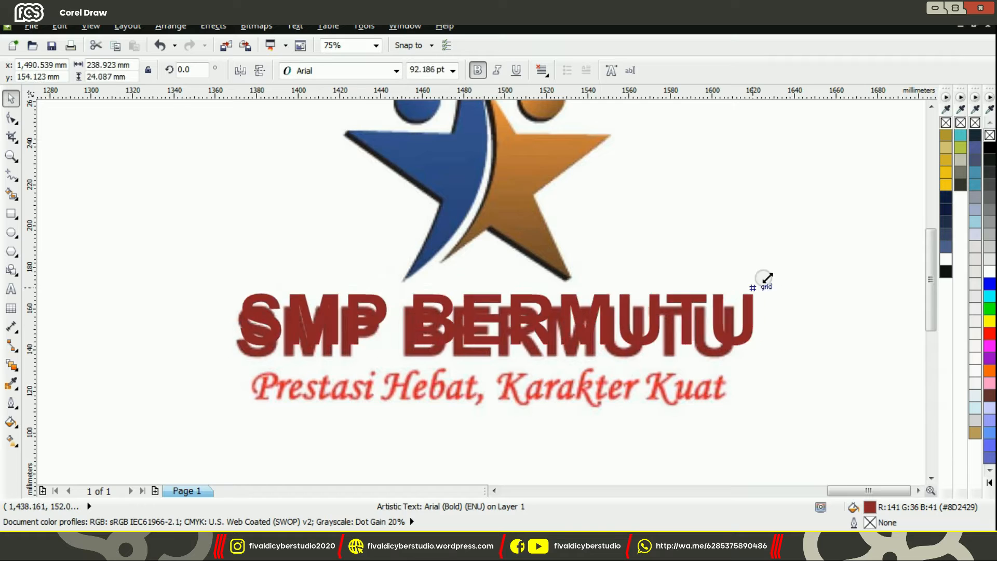
scroll(694, 346, "up", 2)
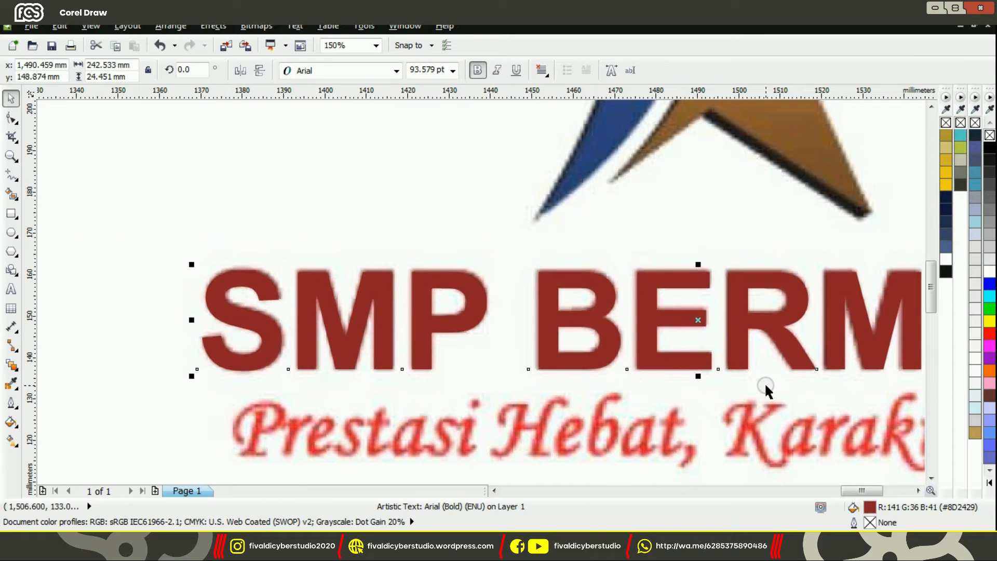
left_click(764, 382)
- Add the artistic text "Prestasi Hebat, Karakter Kuat" over the original tagline
left_click(9, 293)
left_click(325, 358)
type("Prestasu Hebat, Karakter Kuat")
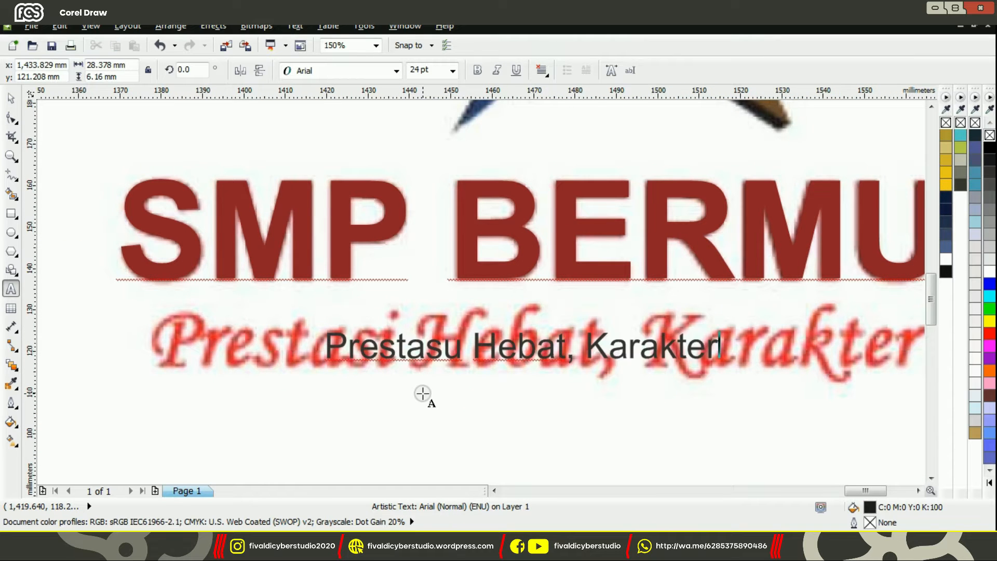
key("ctrl+a")
left_click(426, 360)
key("BackSpace")
type("i")
- Set the whole tagline's font to Monotype Corsiva
key("ctrl+a")
left_click(397, 71)
type("mono")
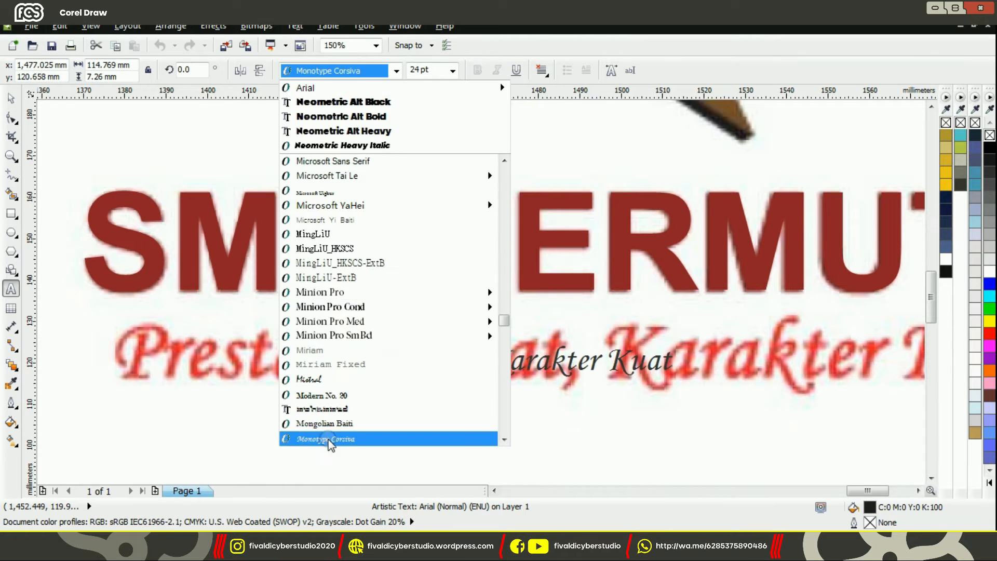
left_click(329, 439)
- Move and enlarge the tagline to about 59.6 pt so it covers the original tagline in the image
scroll(476, 368, "down", 1)
scroll(857, 364, "up", 1)
left_click_drag(479, 333, 693, 307)
scroll(693, 307, "down", 1)
scroll(169, 352, "up", 1)
left_click_drag(253, 356, 256, 358)
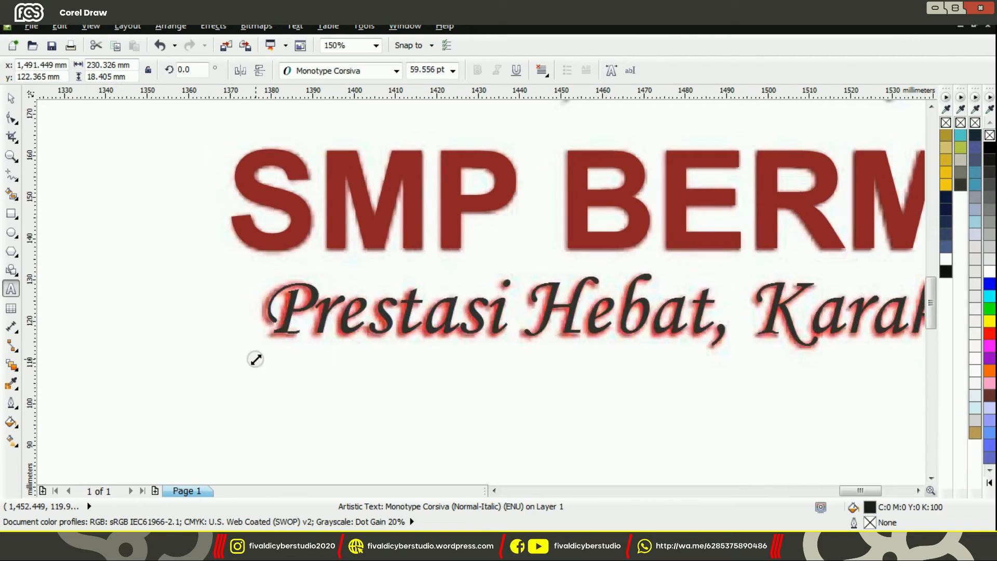
scroll(256, 358, "down", 1)
- Move the new tagline slightly below the original one to expose the original lettering
left_click(13, 101)
left_click(307, 234, "shift")
scroll(533, 387, "up", 1)
left_click(539, 392)
scroll(540, 364, "down", 1)
left_click_drag(539, 387, 539, 434)
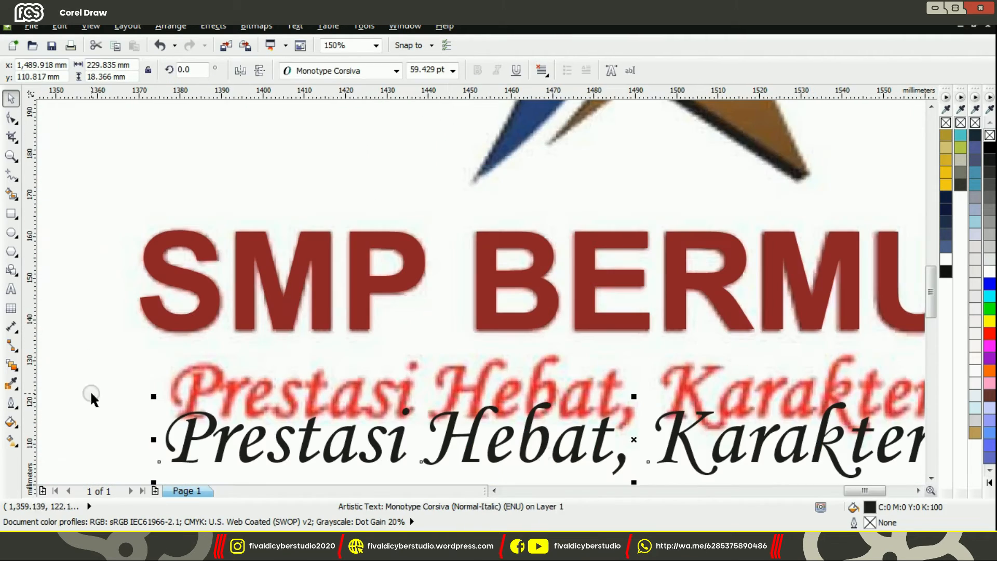
- Fill the tagline with the red sampled from the original lettering, R:230 G:43 B:52, and place it back over the original
left_click(11, 384)
left_click(198, 377)
scroll(215, 379, "down", 1)
left_click(208, 403)
scroll(208, 402, "up", 2)
left_click(206, 346, "shift")
left_click(223, 389)
key("space")
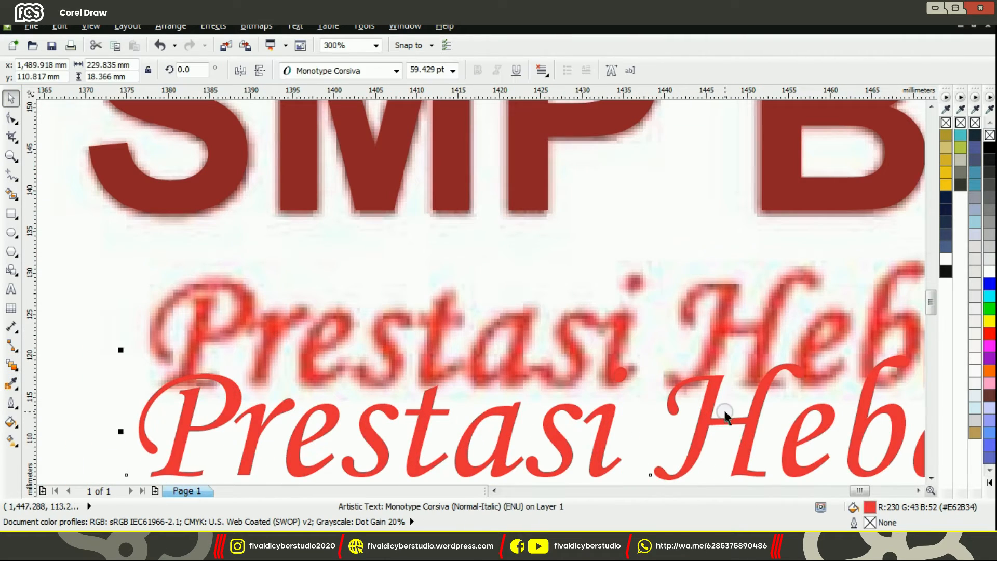
left_click_drag(708, 408, 721, 318)
- Draw a five-pointed star about 119 mm wide and 113 mm high over the logo's star
scroll(693, 332, "down", 3)
left_click(15, 254)
left_click(47, 268)
mouse_move(410, 134)
left_mouse_down()
mouse_move(443, 182)
mouse_move(668, 393)
left_mouse_up()
scroll(524, 260, "up", 1)
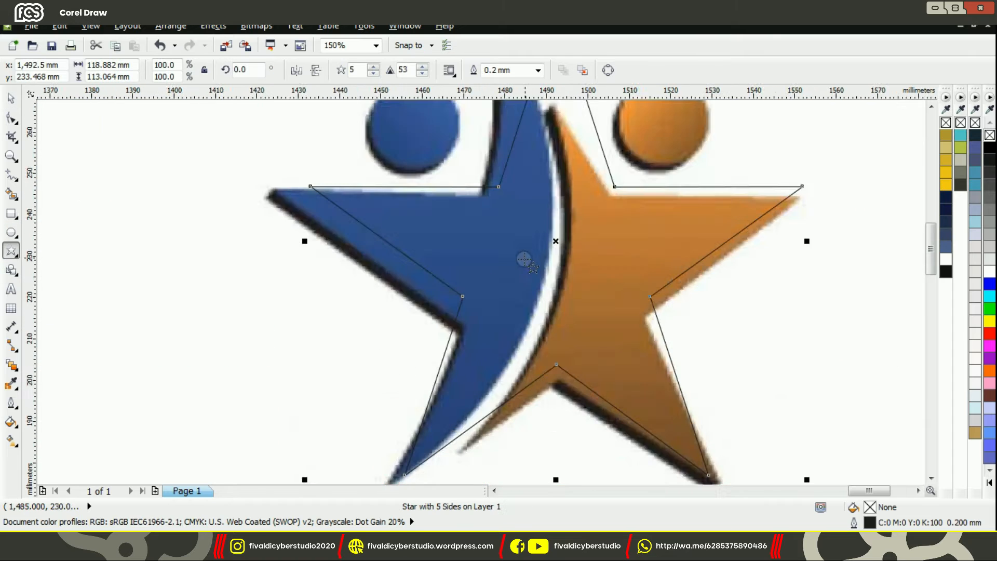
- Resize the star to 125 mm wide and about 108 mm high so its side tips match the logo
scroll(532, 266, "down", 1)
left_click(10, 100)
scroll(333, 218, "down", 1)
left_click_drag(620, 133, 612, 143)
scroll(571, 364, "up", 1)
scroll(599, 354, "down", 1)
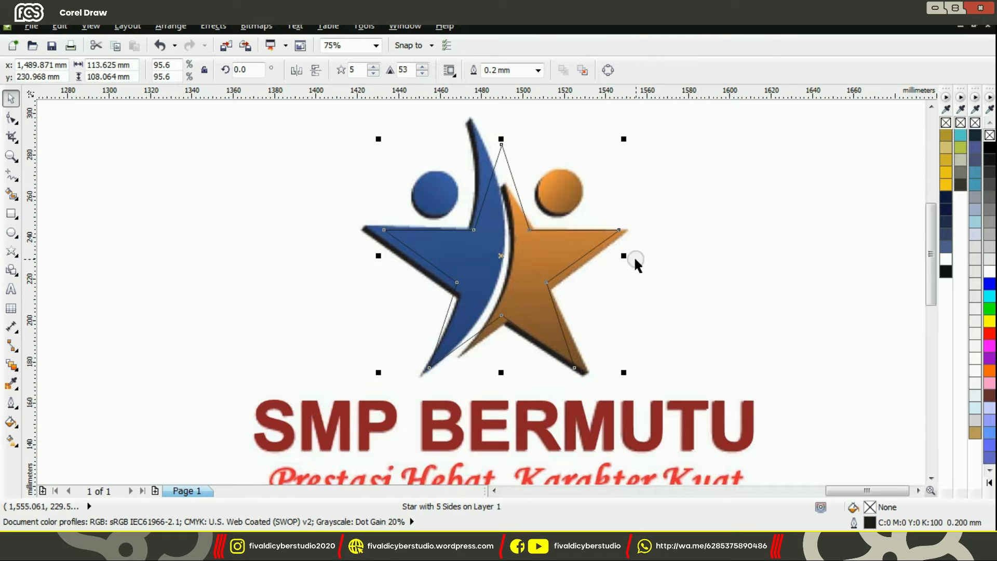
left_click_drag(624, 255, 630, 255)
scroll(577, 365, "up", 1)
scroll(644, 384, "down", 1)
left_click_drag(370, 246, 362, 246)
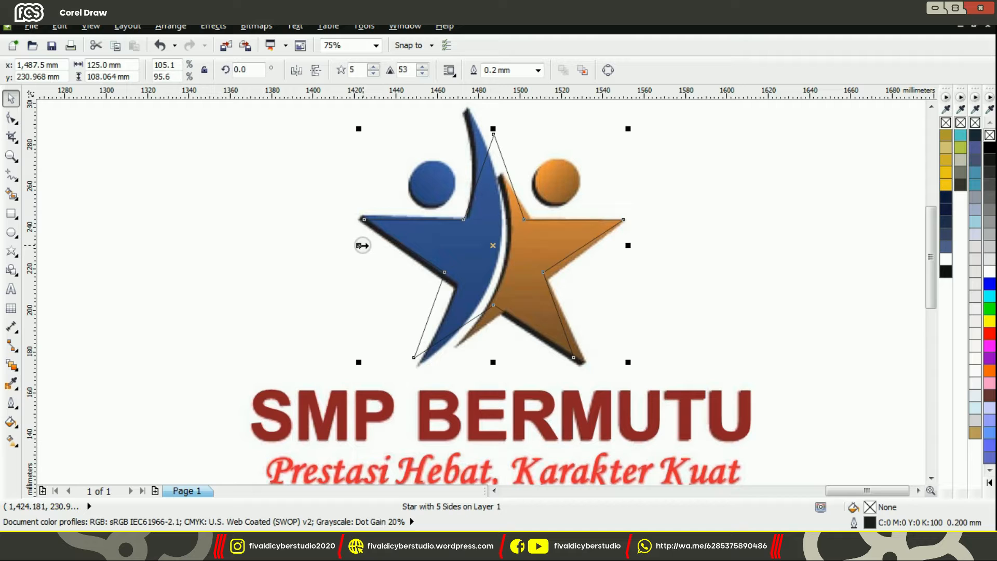
- Try to reshape the star by moving its inner corner on the right side
left_click(540, 241)
left_click(10, 119)
left_click_drag(544, 272, 554, 289)
key("ctrl+z")
- Draw a circle about 22 mm in diameter over the blue head of the logo
left_click(11, 99)
left_click(673, 165)
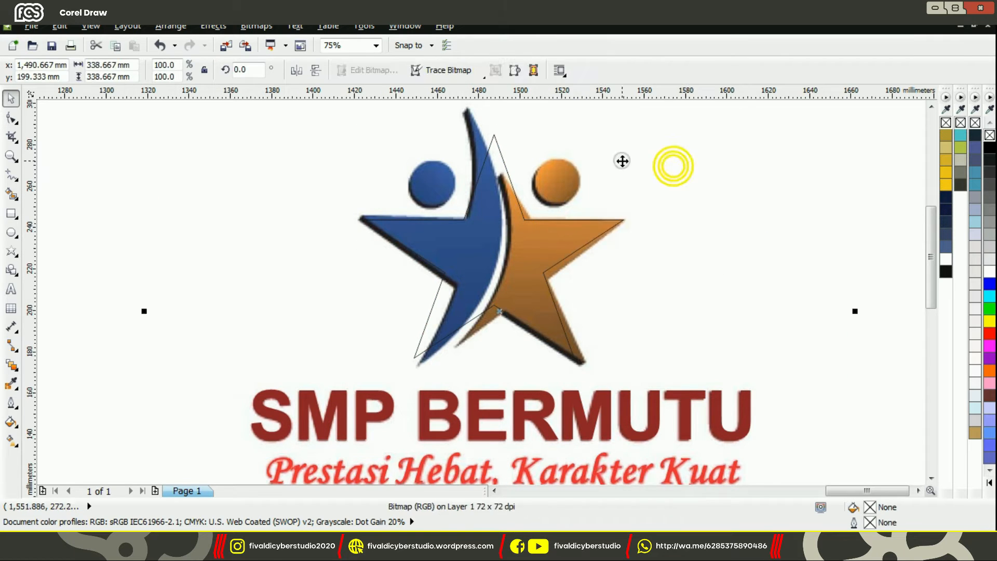
left_click(11, 233)
scroll(443, 217, "up", 4)
scroll(446, 270, "down", 3)
scroll(387, 160, "up", 1)
left_click_drag(473, 247, 370, 146)
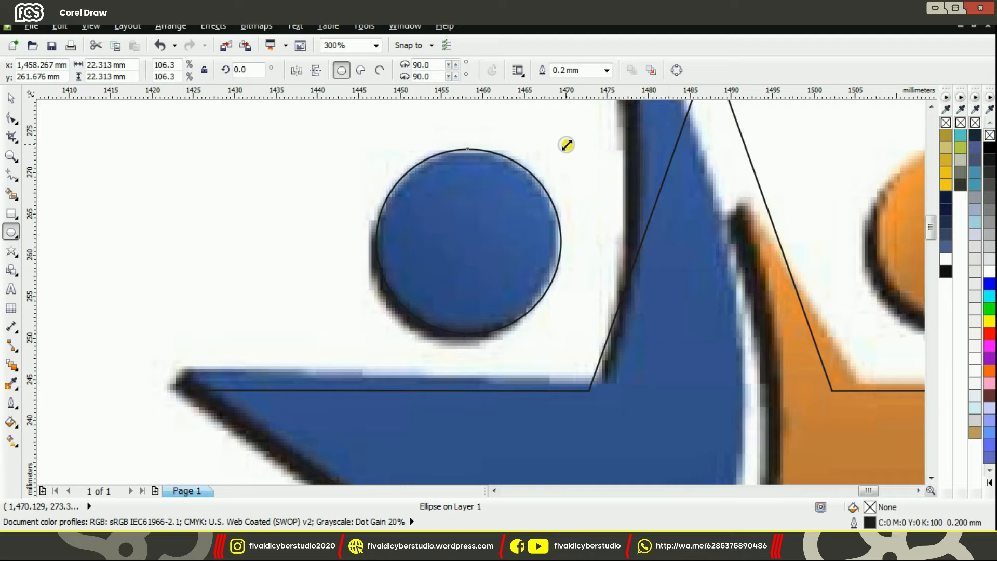
left_click_drag(566, 145, 562, 149)
scroll(562, 148, "down", 1)
scroll(637, 142, "up", 1)
left_click_drag(148, 352, 152, 347)
- Place matching circles about 21.8 mm in diameter over the orange and blue heads
left_click_drag(246, 260, 743, 250)
left_click_drag(835, 344, 837, 347)
left_click(11, 99)
left_click(246, 254)
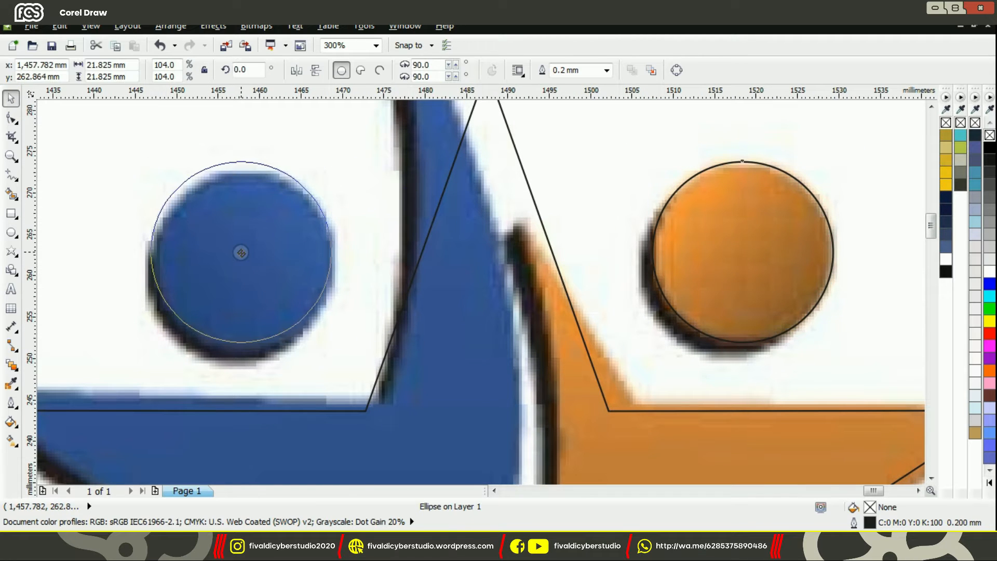
left_click(737, 249)
left_click(342, 238)
- Fill the two head circles with the blue and orange sampled from the logo image
scroll(459, 246, "down", 2)
scroll(491, 236, "up", 1)
left_click(11, 384)
left_click(324, 261)
left_click(575, 254)
- Try to trace the blue shape's edge with a line from its upper tip and bend it to the curve
scroll(574, 254, "down", 1)
left_click(11, 174)
scroll(442, 442, "up", 2)
scroll(431, 446, "down", 3)
scroll(452, 316, "up", 2)
mouse_move(427, 155)
left_mouse_down()
mouse_move(652, 383)
mouse_move(553, 378)
mouse_move(744, 381)
mouse_move(690, 360)
mouse_move(389, 452)
mouse_move(361, 445)
left_mouse_up()
scroll(690, 360, "down", 3)
left_click(11, 119)
mouse_move(475, 300)
left_mouse_down()
mouse_move(546, 441)
mouse_move(529, 443)
left_mouse_up()
scroll(534, 447, "up", 1)
scroll(530, 428, "down", 1)
- Draw a line about 121.5 mm long from the logo's lower-left tip to the star's right tip, outlined in green
left_click(11, 174)
scroll(363, 428, "up", 1)
left_click_drag(345, 426, 717, 142)
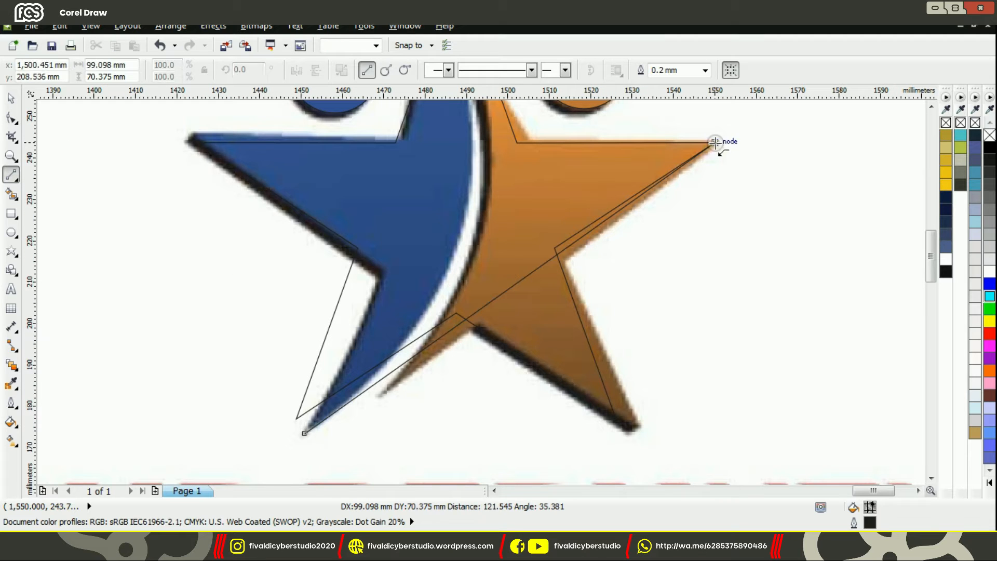
right_click(989, 309)
scroll(639, 349, "down", 1)
scroll(512, 192, "up", 2)
scroll(512, 191, "down", 1)
- Draw the remaining connected lines between the tips to close a green five-line star
left_click_drag(496, 128, 733, 430)
scroll(735, 446, "down", 1)
scroll(686, 419, "up", 1)
left_click_drag(784, 459, 860, 170)
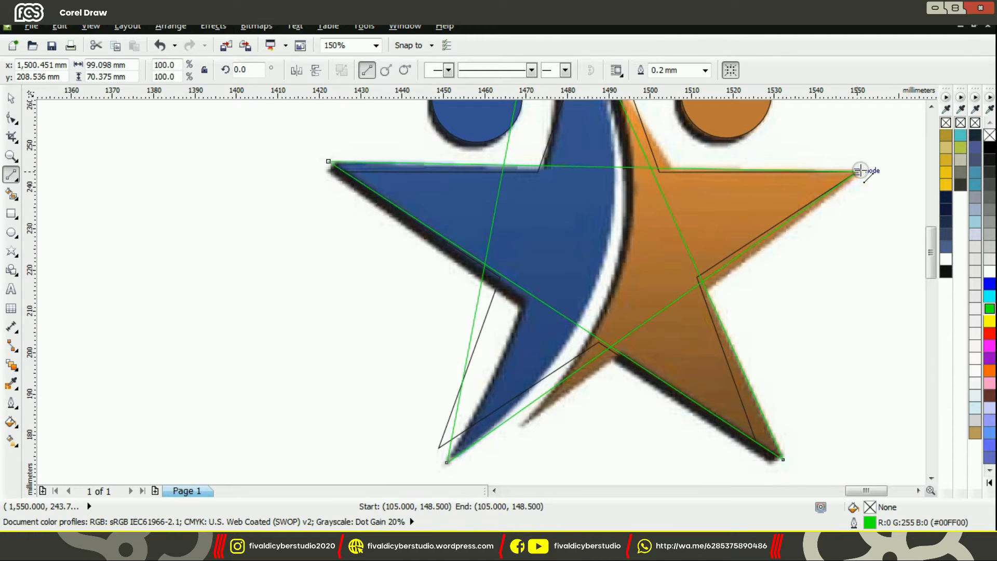
scroll(552, 314, "down", 1)
scroll(552, 313, "up", 1)
- Bend the green line between the upper and lower-left tips to follow the blue shape's right edge
left_click(11, 118)
left_click_drag(444, 243, 564, 235)
left_click(761, 345)
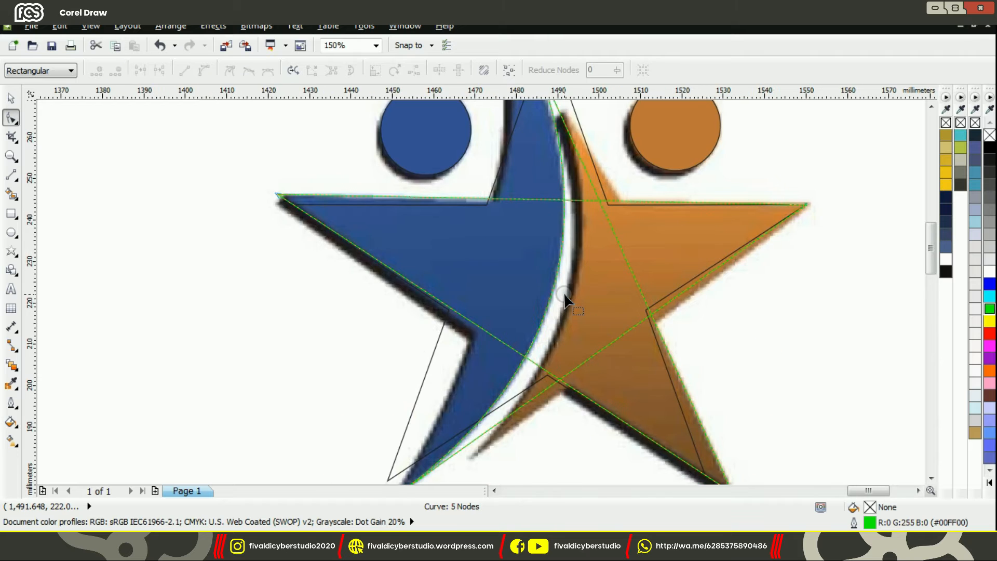
scroll(564, 293, "down", 1)
key("space")
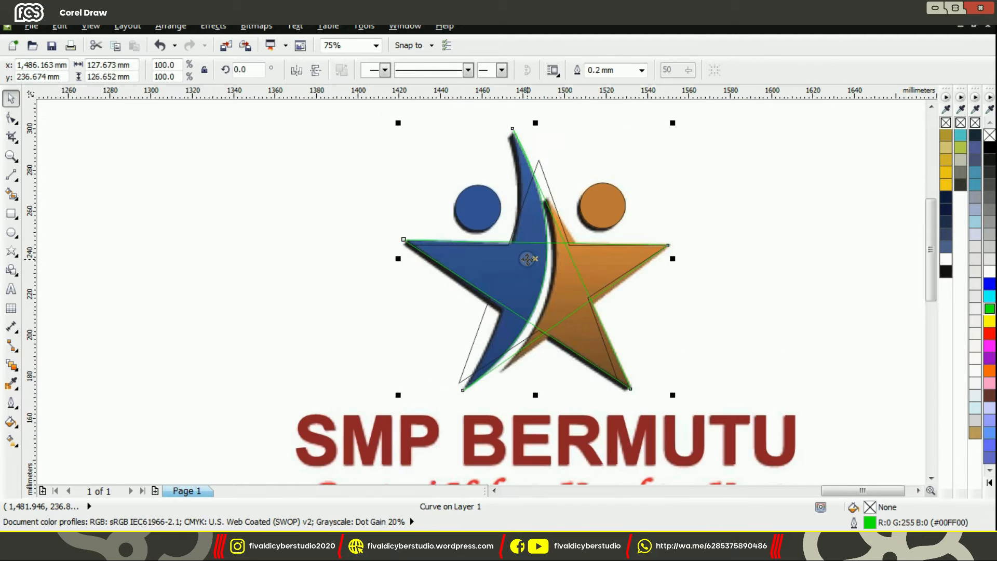
- Reshape the green line between the upper and lower-left tips to follow the blue shape's left edge
scroll(527, 259, "up", 1)
key("space")
left_click_drag(564, 278, 608, 301)
scroll(594, 364, "down", 1)
scroll(593, 305, "up", 1)
scroll(612, 259, "down", 1)
scroll(634, 405, "up", 1)
- Bend the green line between the upper and lower-right tips toward the orange shape's inner corner
left_click_drag(642, 241, 619, 255)
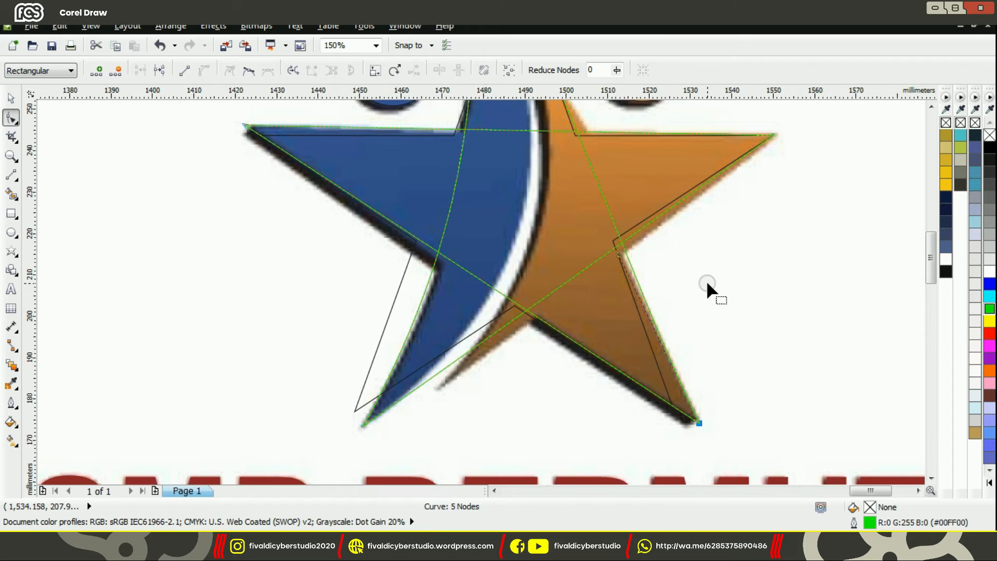
scroll(708, 284, "down", 1)
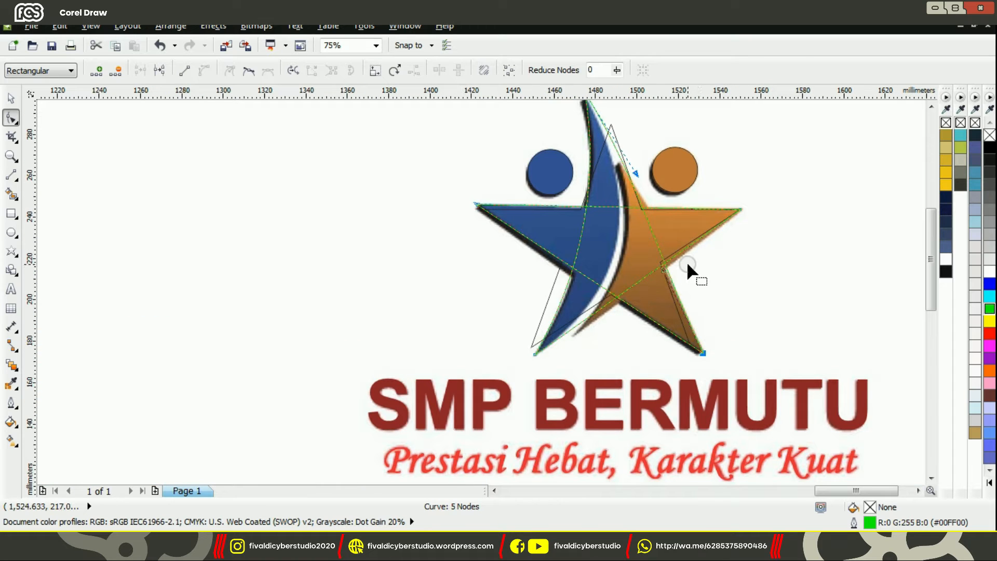
scroll(686, 260, "up", 1)
left_click_drag(621, 297, 672, 281)
scroll(662, 223, "down", 1)
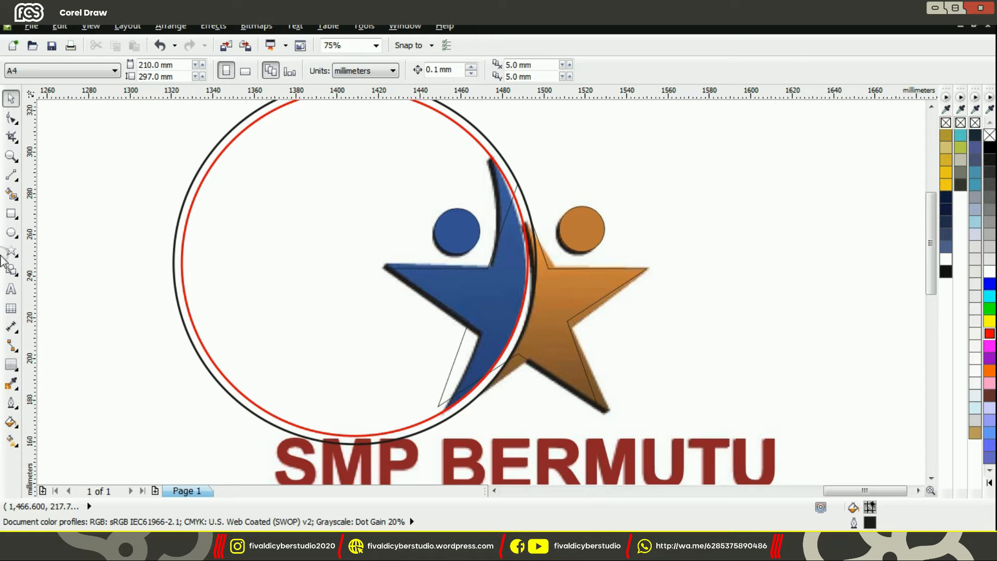
- Draw a three-point curve about 55 mm high from the blue shape's upper tip to its left inner corner
left_click(15, 179)
left_click(78, 285)
scroll(509, 166, "up", 1)
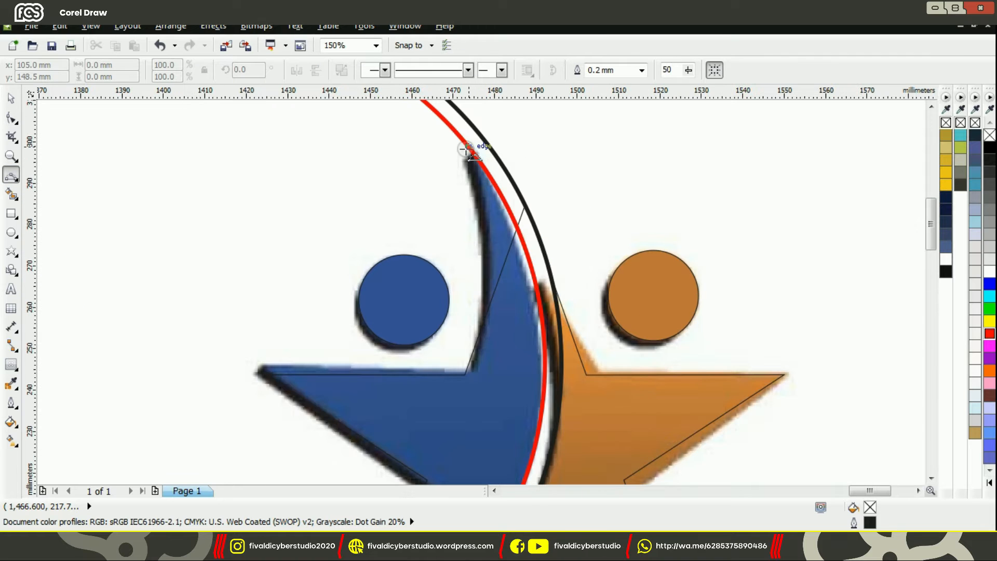
left_click_drag(468, 147, 466, 373)
left_click(483, 275)
scroll(431, 432, "up", 1)
scroll(522, 281, "down", 1)
- Set the curve's outline to red with a width of 1.5 mm
right_click(990, 334)
left_click(643, 69)
left_click(603, 161)
- Continue the red outline through the left tip, left inner corner and lower-left tip to the lower inner corner
left_click(519, 279)
left_click(323, 279)
scroll(322, 279, "down", 1)
scroll(306, 301, "up", 1)
left_click(523, 388)
scroll(520, 388, "down", 2)
left_click(451, 444)
left_click(621, 343)
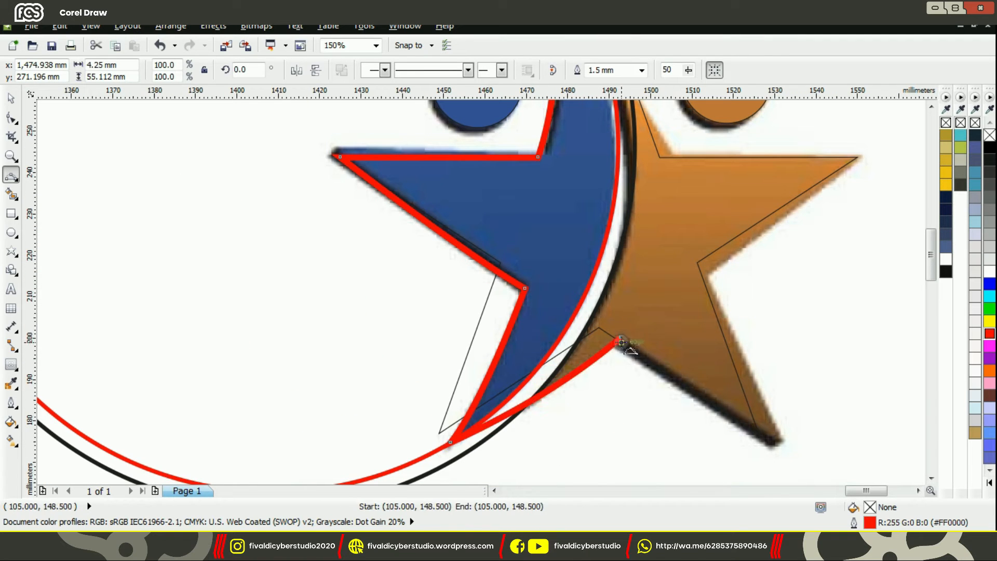
- Continue the red outline through the lower-right tip, right inner corner and right tip to the upper-right inner corner
left_click(782, 442)
left_click(706, 272)
left_click(857, 157)
double_click(660, 158)
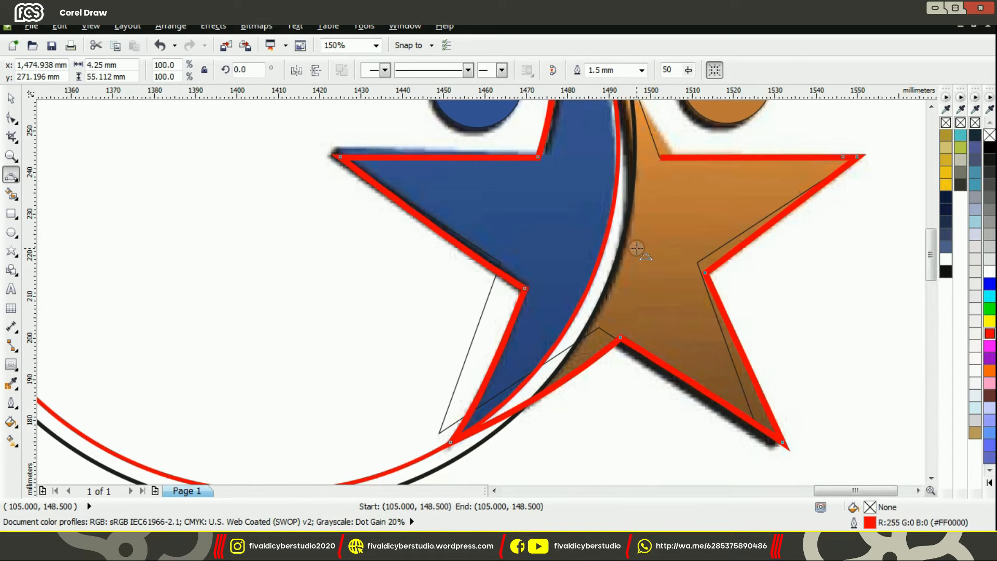
- Close the red outline with a segment between the upper tip and the upper-right inner corner
scroll(637, 249, "down", 2)
left_click(605, 149)
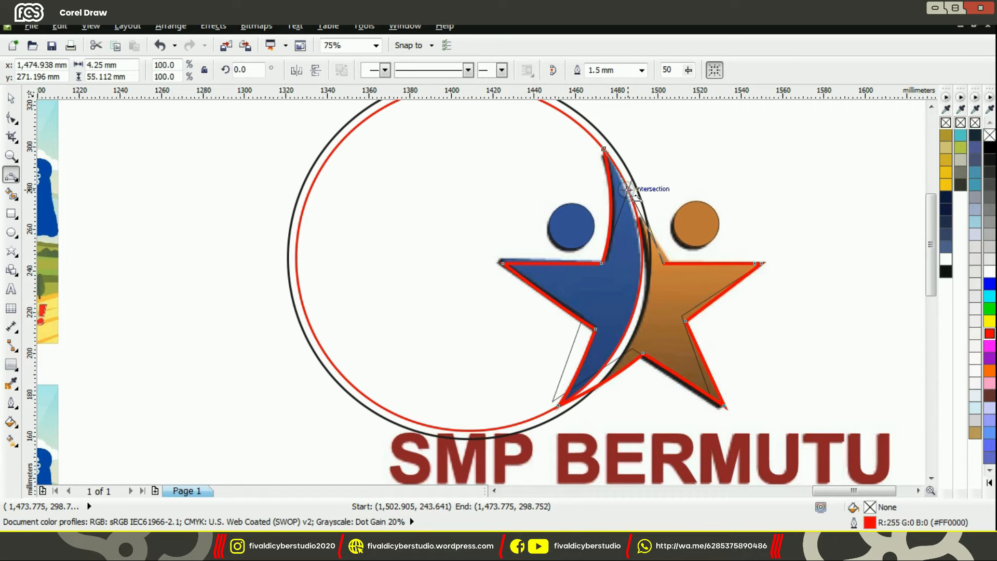
left_click(665, 263)
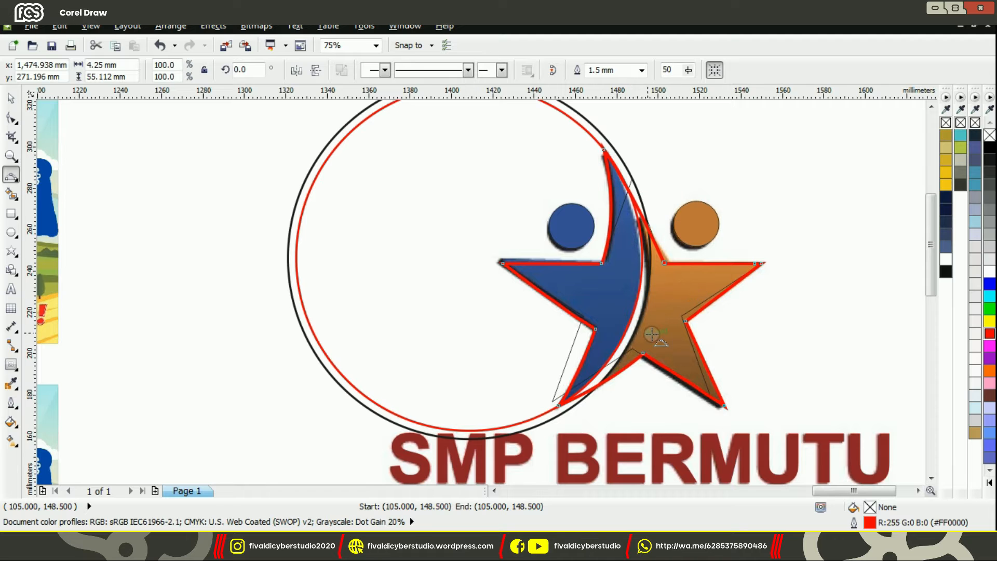
- Fill the traced red-outlined star shape with yellow, R:255 G:255 B:0
scroll(656, 336, "up", 2)
key("space")
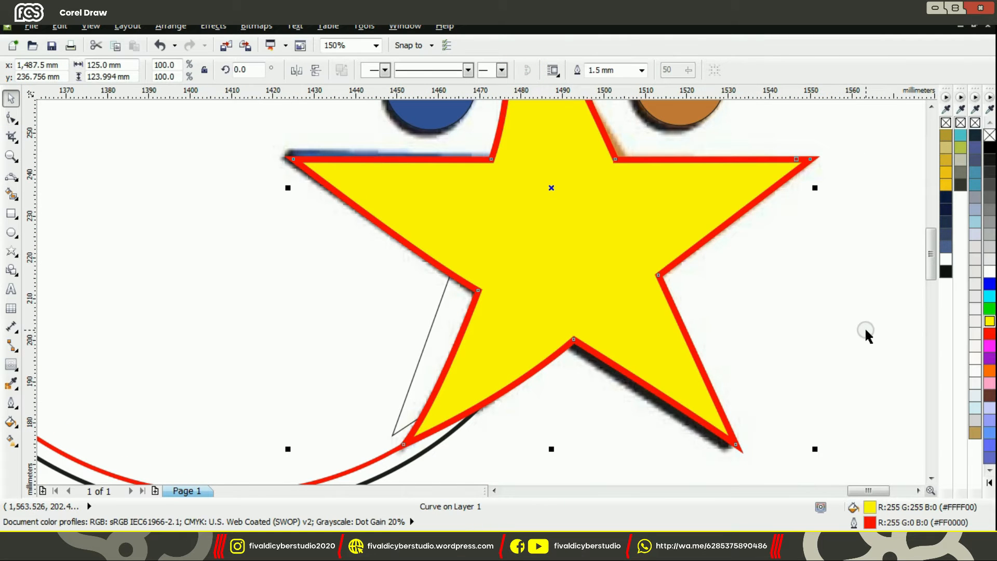
scroll(768, 329, "down", 2)
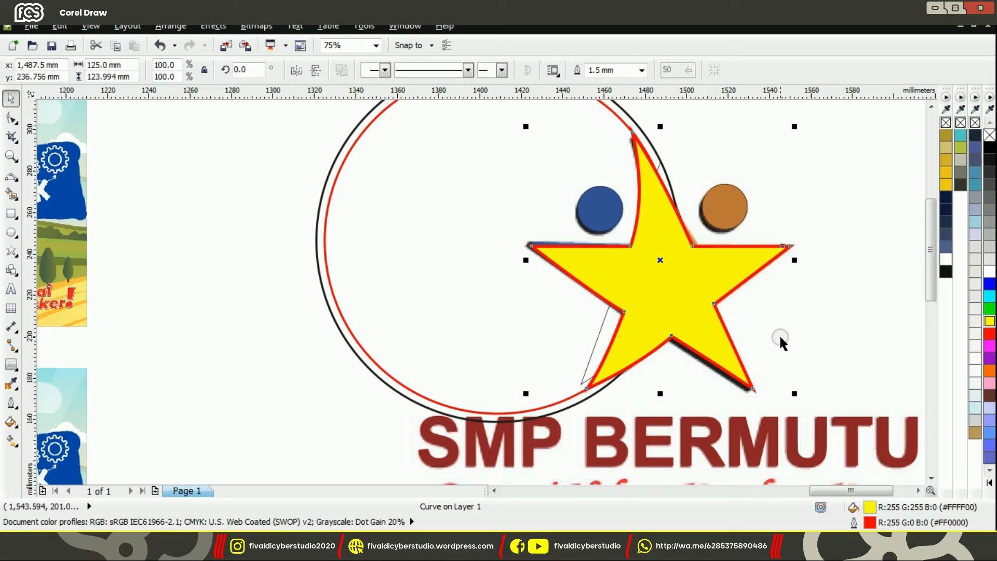
left_click(779, 334)
- Convert the edges of the star's left arm and the outer edge of its lower-left leg to straight lines
scroll(689, 275, "down", 2)
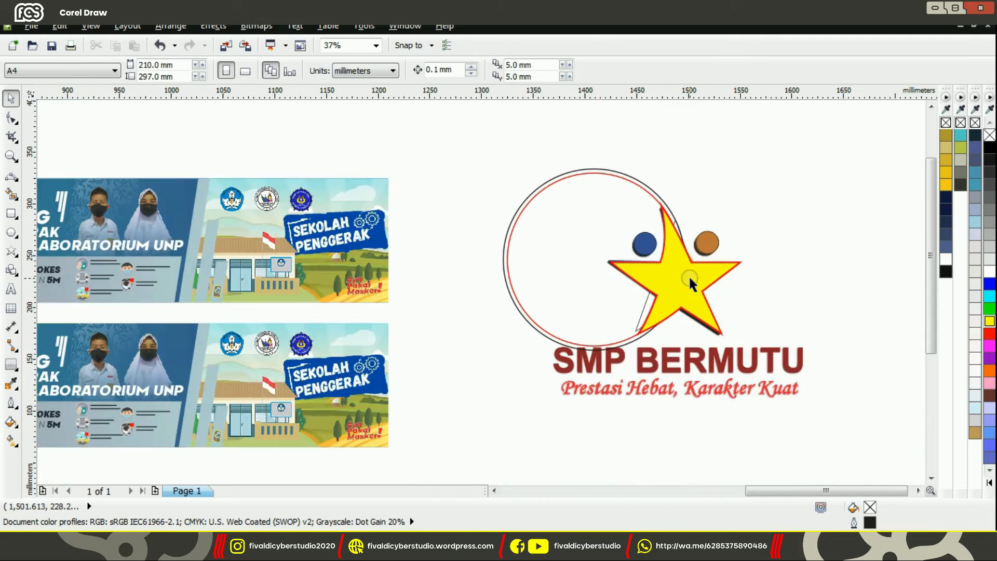
scroll(696, 220, "up", 2)
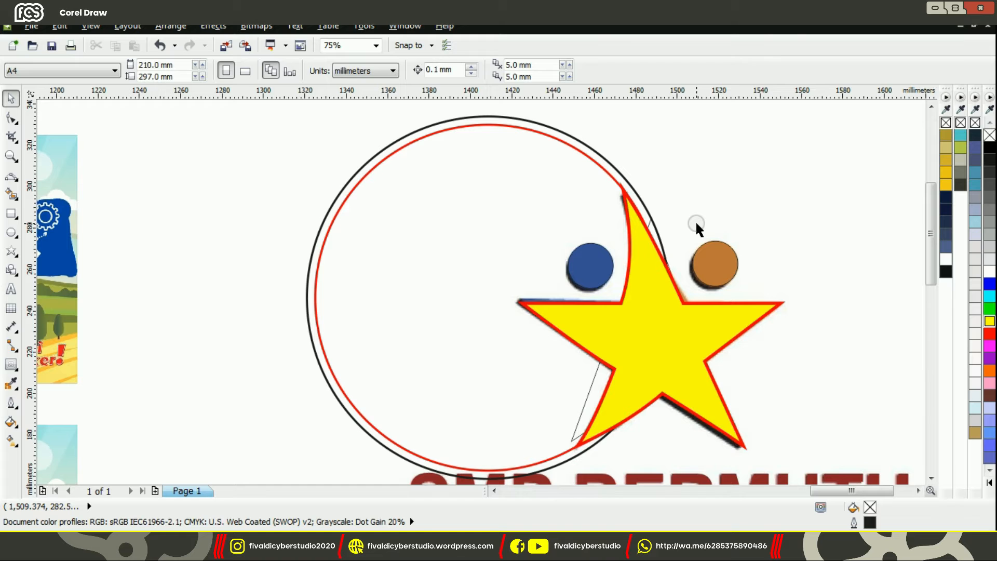
scroll(696, 220, "down", 2)
scroll(577, 312, "up", 2)
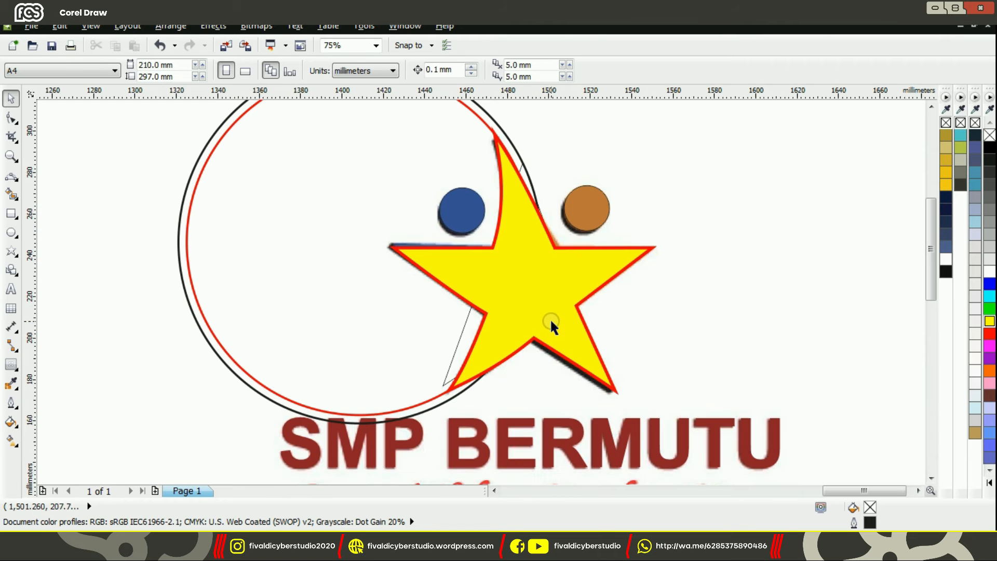
left_click(550, 317)
scroll(550, 317, "down", 2)
scroll(536, 330, "up", 3)
key("F10")
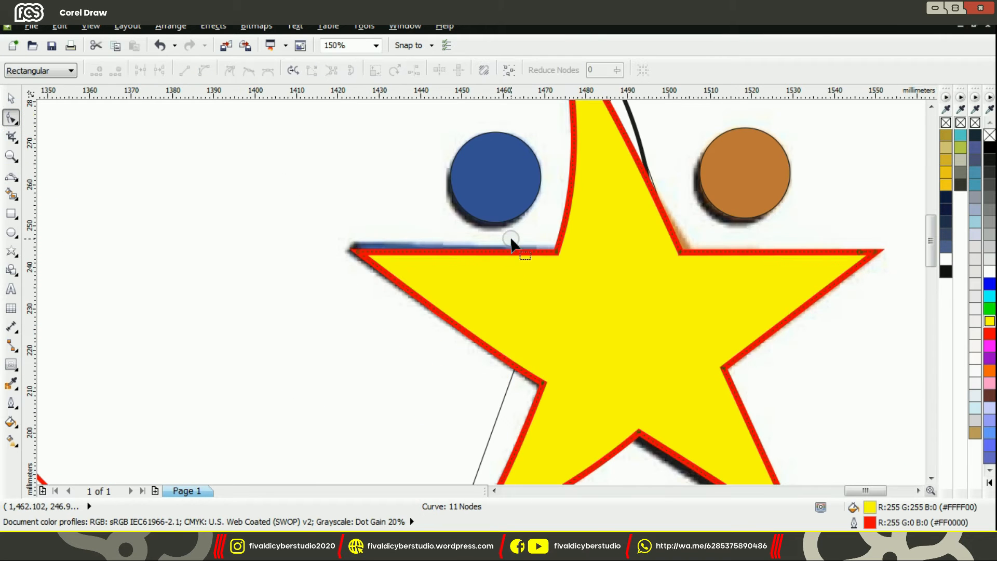
right_click(463, 252)
left_click(503, 300)
right_click(451, 318)
left_click(500, 124)
right_click(529, 385)
left_click(578, 194)
scroll(595, 211, "down", 2)
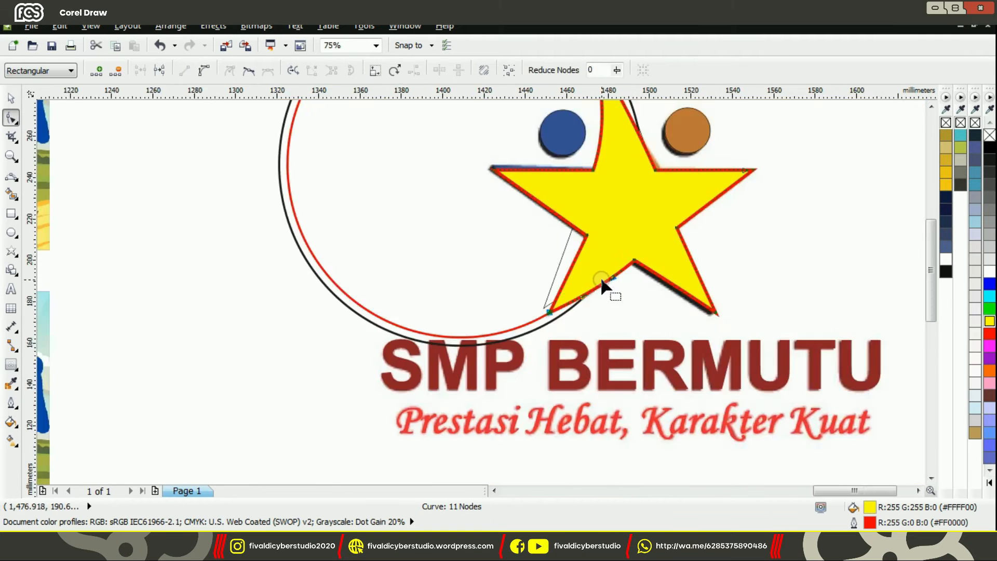
- Convert the lower edge of the star's lower-left leg and the top edge of its right arm to straight lines
scroll(602, 277, "up", 2)
right_click(609, 291)
left_click(667, 104)
scroll(472, 383, "down", 2)
scroll(583, 383, "up", 2)
left_click(674, 283)
scroll(615, 311, "down", 2)
right_click(619, 259)
left_click(684, 323)
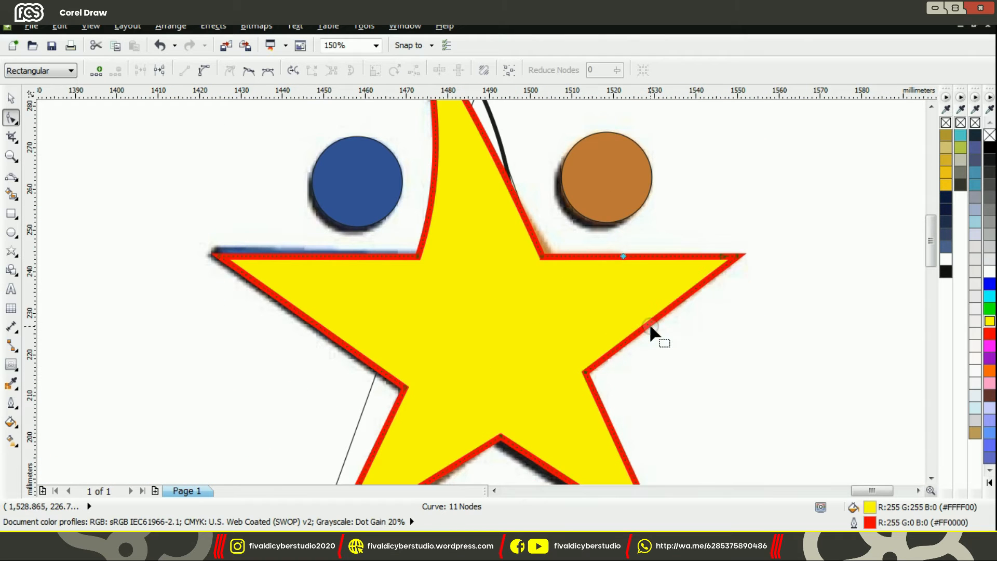
scroll(770, 213, "down", 1)
- Intersect the yellow star with the large red circle to create the star's left piece
left_click(10, 98)
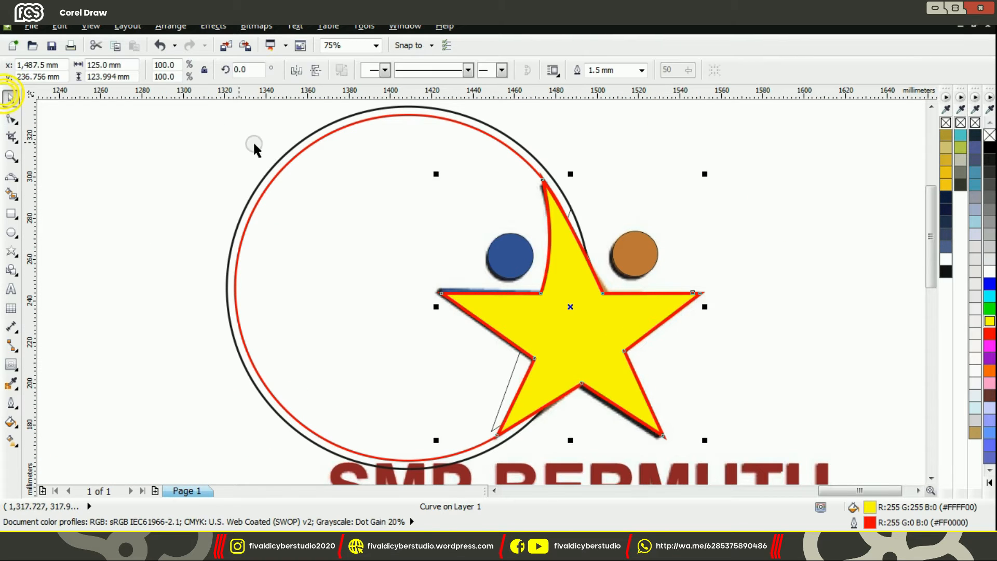
left_click(253, 146)
left_click(284, 167)
left_click(656, 298, "shift")
left_click(470, 70)
left_click(707, 229)
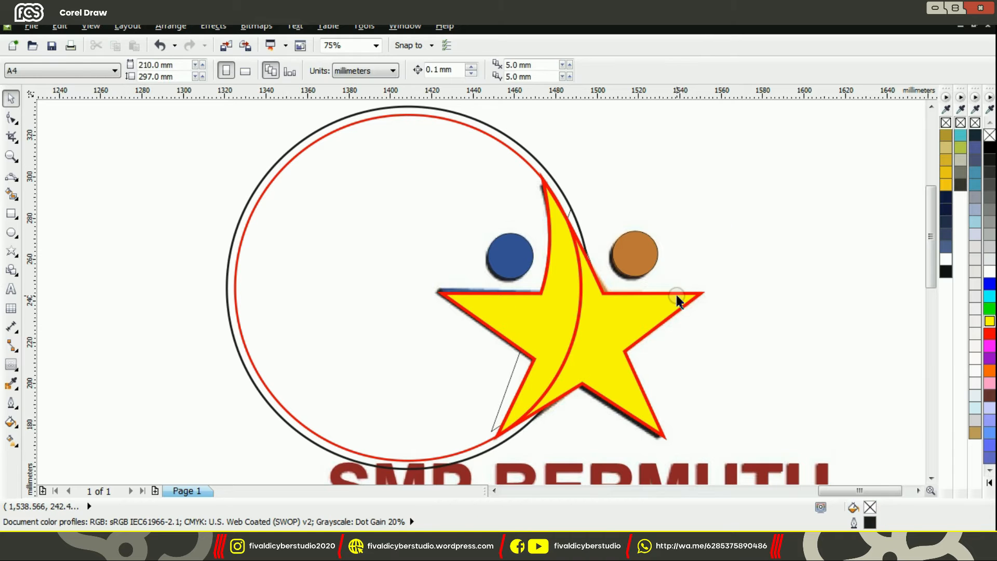
- Try to cut the star and the large black circle with Back Minus Front, and undo it
left_click(676, 296)
left_click(539, 162, "shift")
left_click(523, 70)
left_click(640, 174)
left_click(666, 306)
scroll(652, 318, "up", 1)
key("ctrl+z")
scroll(649, 316, "down", 1)
- Cut the large black circle out of the yellow star with Front Minus Back, leaving the star's right piece
left_click(709, 231)
left_click(660, 293)
left_click(541, 165, "shift")
left_click(506, 70)
left_click(660, 189)
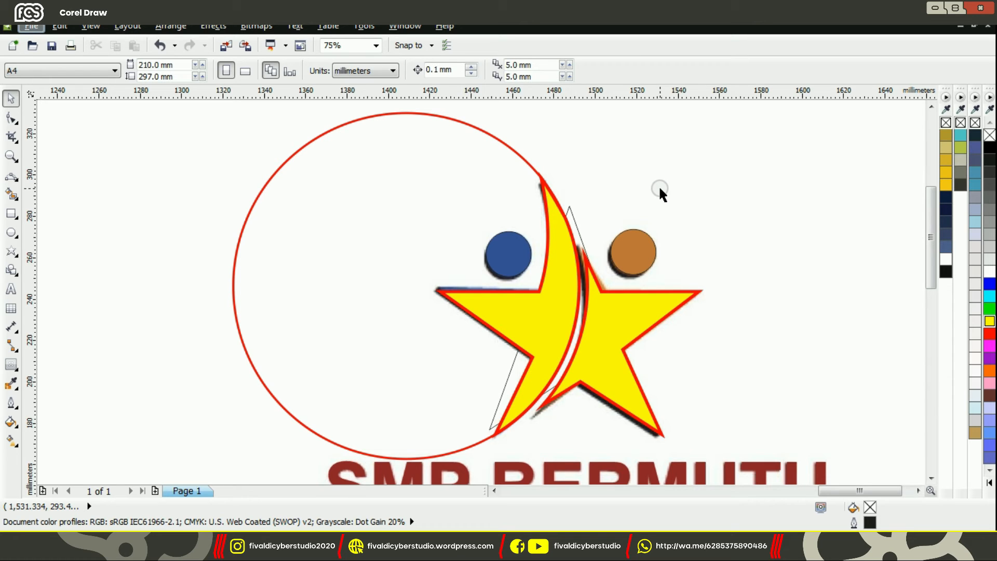
- Move the large red circle away from the star to the empty area on its right
scroll(636, 200, "down", 1)
scroll(564, 218, "up", 1)
scroll(497, 221, "down", 1)
left_click_drag(492, 226, 836, 177)
left_click(705, 210)
- Delete the leftover thin black outline behind the yellow star pieces, and undo the extra deletion after it
scroll(574, 241, "up", 1)
left_click(574, 191)
key("Delete")
left_click(566, 270)
key("Delete")
key("ctrl+z")
- Remove the extra node on the left star piece's upper right edge to make it one smooth curve
left_click(562, 217)
key("F10")
scroll(562, 218, "up", 1)
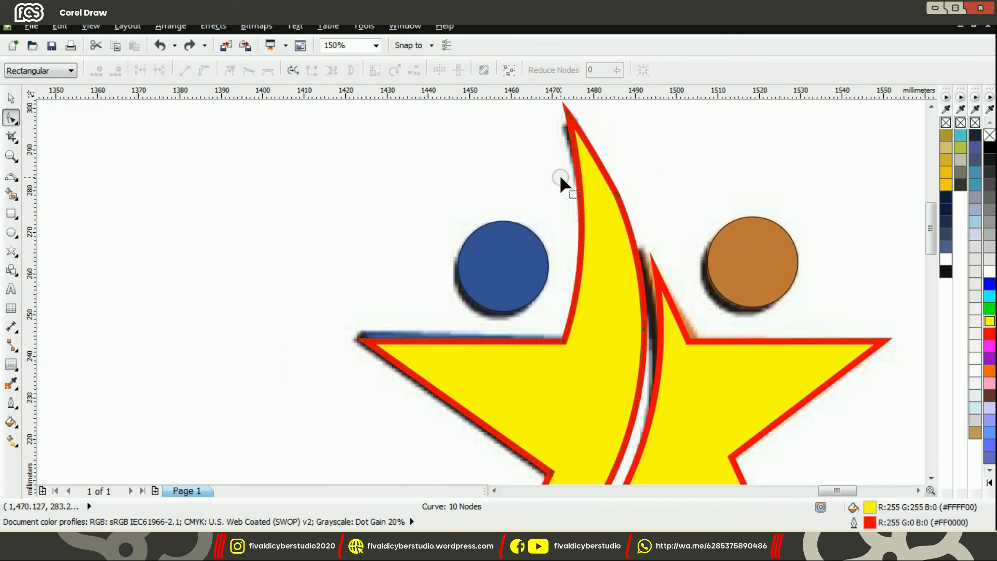
scroll(648, 248, "down", 1)
scroll(653, 276, "down", 1)
scroll(653, 278, "up", 1)
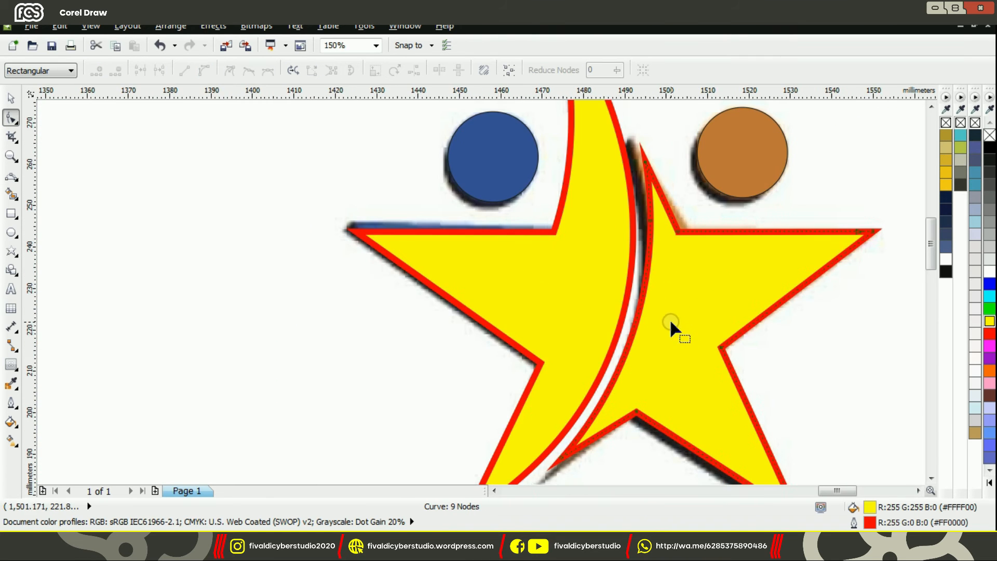
scroll(668, 329, "down", 2)
scroll(579, 290, "up", 1)
- Group the two star pieces with the blue and orange head circles, and give them no fill and a black outline
key("space")
left_click(658, 258, "shift")
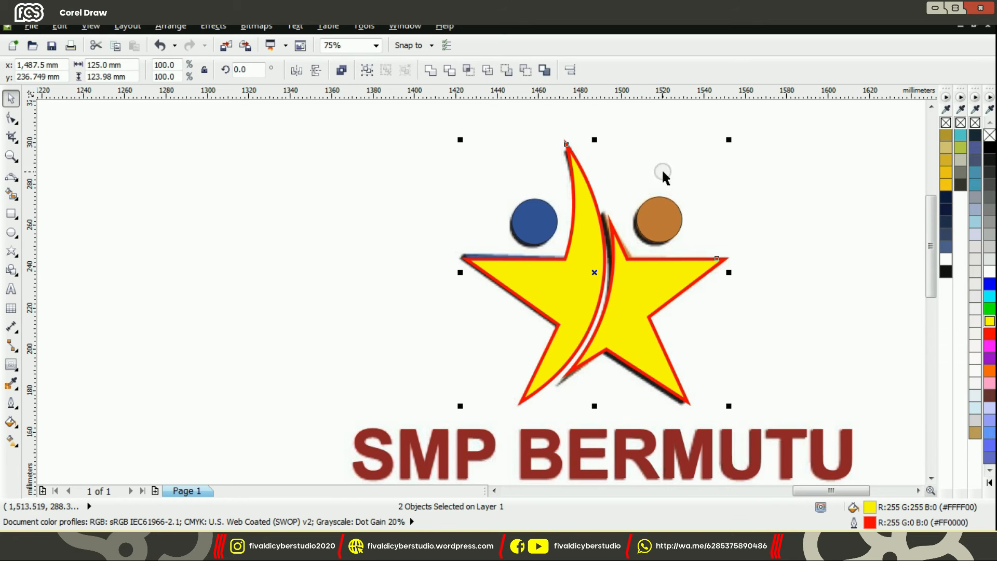
key("ctrl+g")
left_click(546, 220, "shift")
left_click(670, 214, "shift")
left_click(990, 149)
right_click(991, 135)
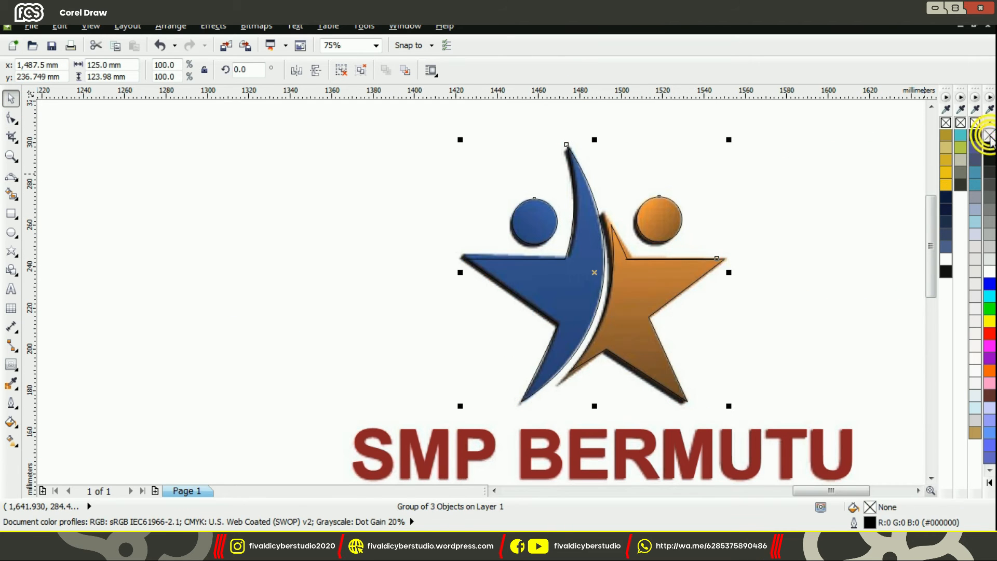
- Sample the orange and blue from the bitmap star and fill the matching right and left vector star pieces
key("Escape")
left_click(11, 384)
left_click(642, 273)
left_click(642, 273)
left_click(574, 284, "shift")
left_click(574, 285)
- Sample the blue and orange from the bitmap heads and fill the matching vector head circles
left_click(538, 227, "shift")
left_click(539, 228)
left_click(672, 219, "shift")
left_click(13, 99)
- Group the filled star pieces and head circles and remove their outline
scroll(284, 180, "down", 1)
left_click_drag(346, 131, 538, 302)
key("ctrl+g")
right_click(990, 135)
left_click(590, 263)
- Place a copy of the star-and-heads group to the right and weld it into a single curve
scroll(432, 237, "up", 1)
left_click(501, 231)
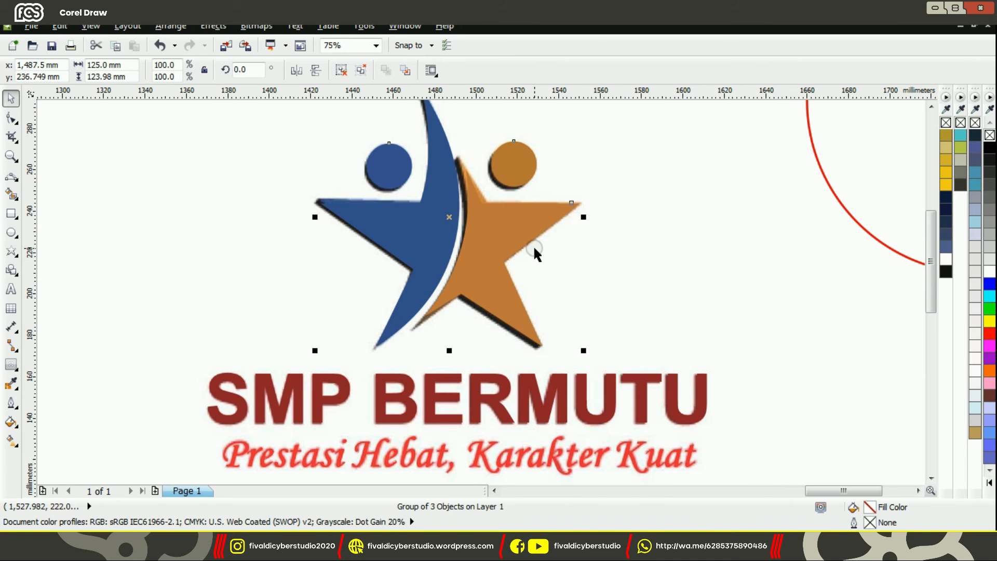
left_click_drag(464, 232, 723, 239)
left_click(432, 70)
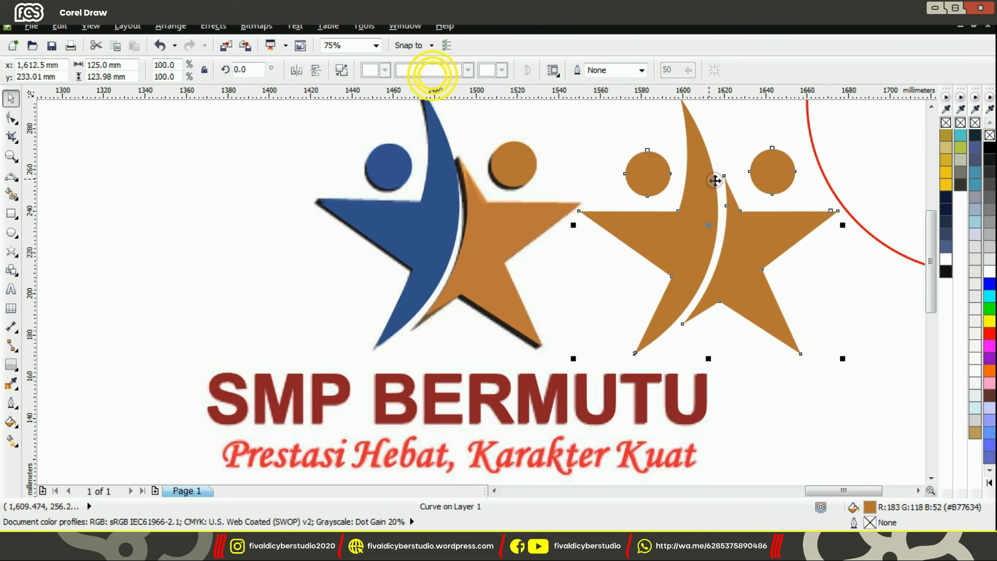
- Fill the welded copy with black and move it over the logo, offset slightly down-left to match the bitmap's shadow
left_click(990, 148)
left_click_drag(765, 315, 507, 307)
scroll(507, 306, "up", 1)
left_click_drag(576, 381, 567, 388)
scroll(654, 336, "down", 1)
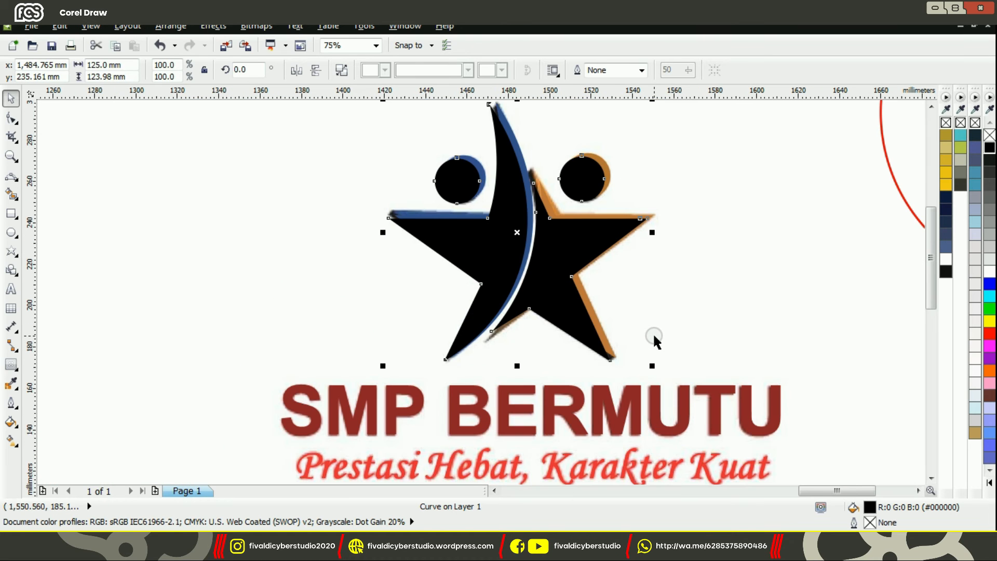
mouse_move(543, 267)
left_mouse_down()
mouse_move(531, 284)
mouse_move(541, 262)
left_mouse_up()
scroll(492, 322, "up", 1)
left_click_drag(492, 322, 709, 381)
scroll(756, 395, "up", 1)
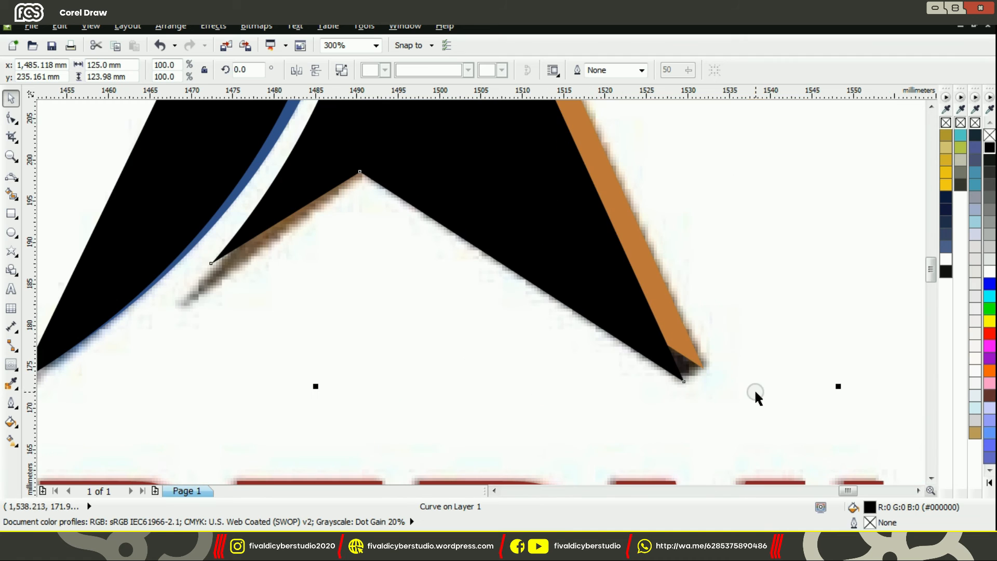
- Reshape the black shadow's nodes at the lower-right tip and left tip to meet the coloured star's tips
left_click(10, 117)
scroll(687, 356, "up", 1)
left_click_drag(665, 365, 723, 381)
scroll(513, 320, "down", 4)
scroll(552, 260, "up", 2)
scroll(352, 268, "up", 2)
left_click_drag(352, 267, 281, 244)
- Try to pull the shadow's node to the orange piece's upper tip and straighten the adjoining segment, and undo it
scroll(280, 245, "down", 2)
scroll(518, 220, "up", 1)
left_click(572, 215)
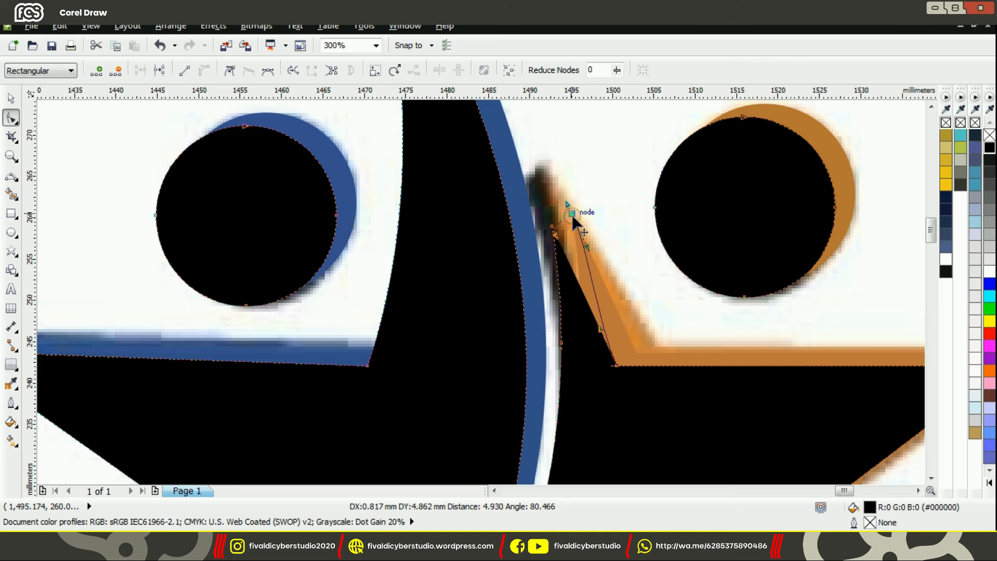
right_click(572, 215)
left_click(593, 225)
scroll(605, 220, "up", 2)
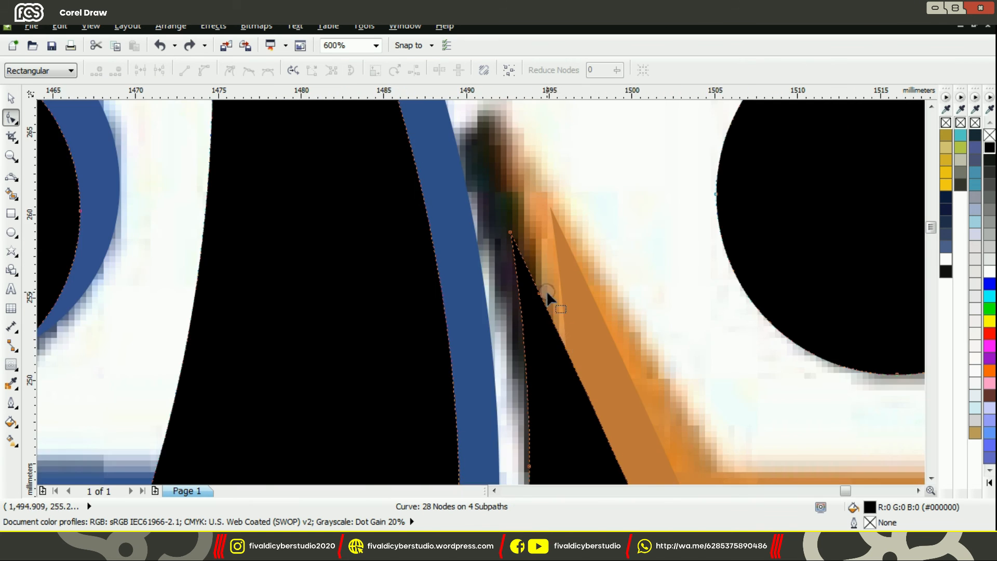
scroll(519, 273, "down", 1)
- Try drawing a small rectangle beside the orange piece's upper tip and converting its outline to an object, and delete it
key("F6")
left_click_drag(527, 209, 575, 267)
key("ctrl+shift+q")
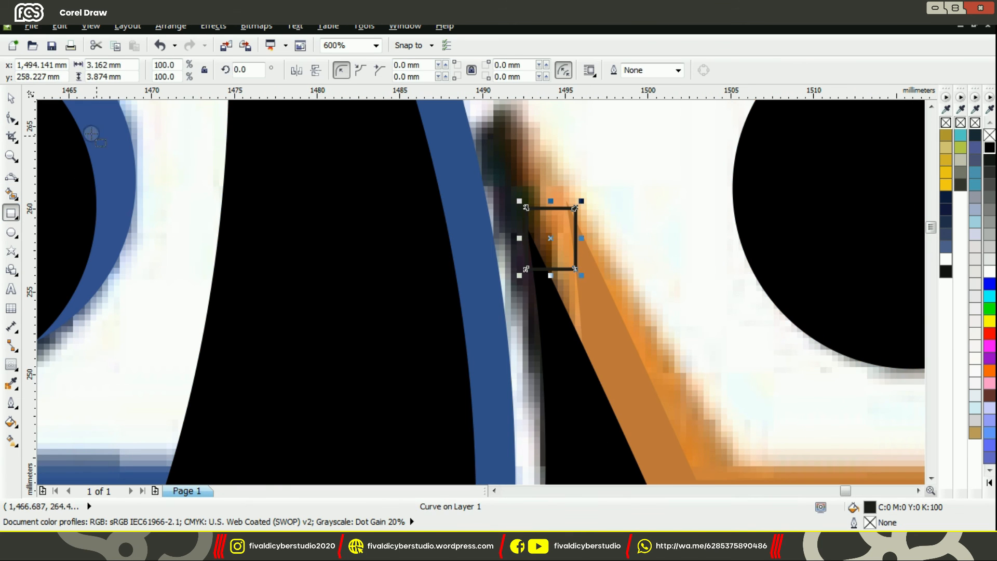
key("F10")
left_click(13, 100)
key("Delete")
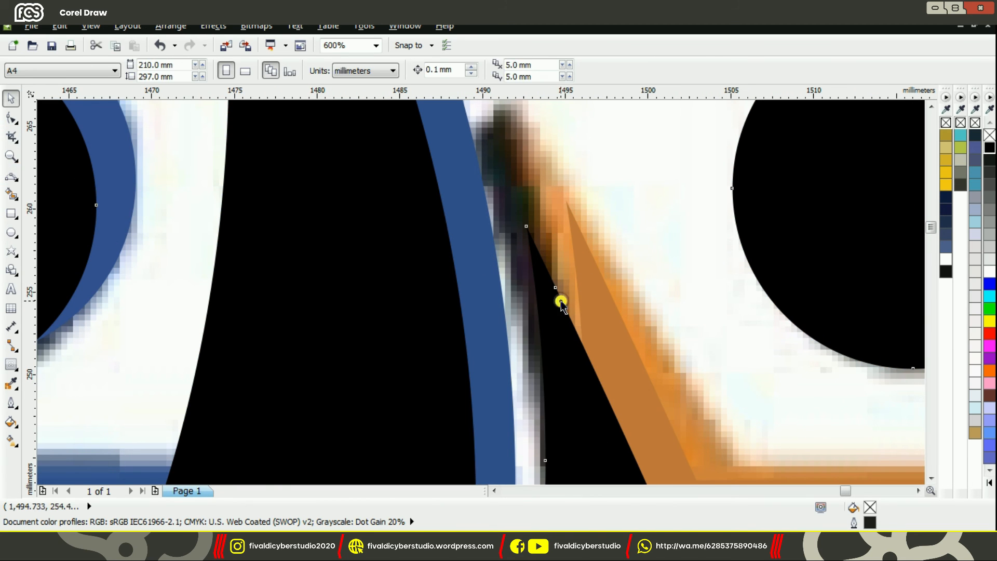
- Move the shadow's edge node below the orange piece's upper tip up to that tip
left_click(556, 301)
key("F10")
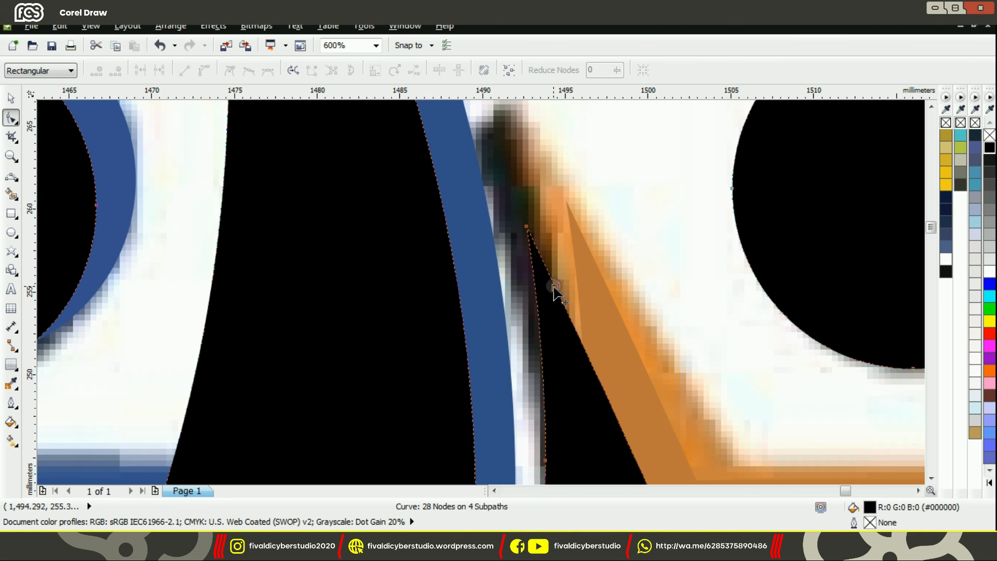
left_click_drag(555, 288, 567, 202)
left_click(625, 201)
- Add a node on the shadow's right edge near the blue piece's upper tip and move it up to that tip
scroll(618, 214, "down", 4)
scroll(603, 185, "up", 3)
scroll(504, 207, "up", 2)
right_click(462, 178)
left_click(491, 186)
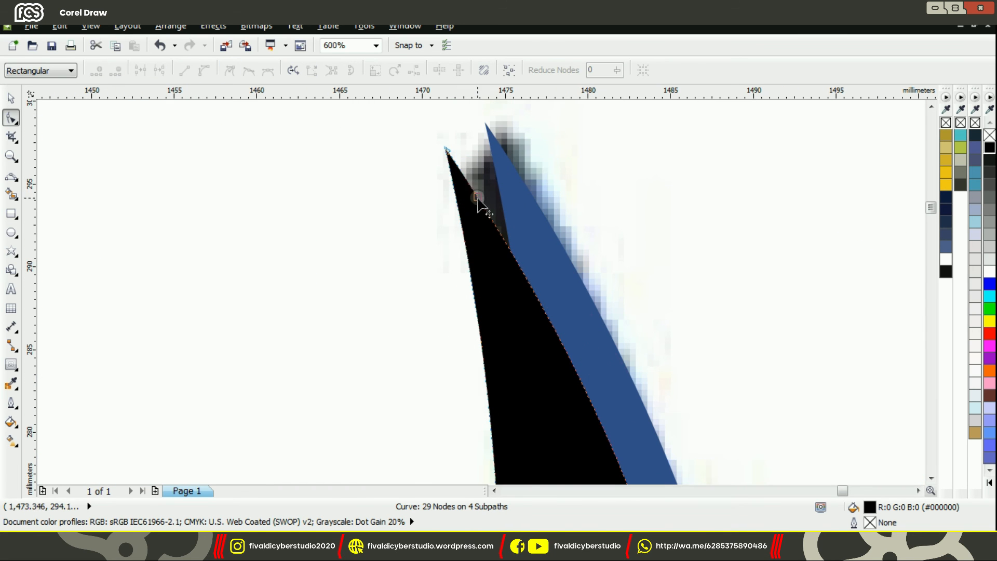
left_click_drag(478, 196, 477, 124)
left_click(510, 177)
scroll(512, 192, "down", 3)
- Bring the coloured star-and-heads group in front of the black shadow
key("space")
left_click(597, 333)
scroll(616, 290, "up", 1)
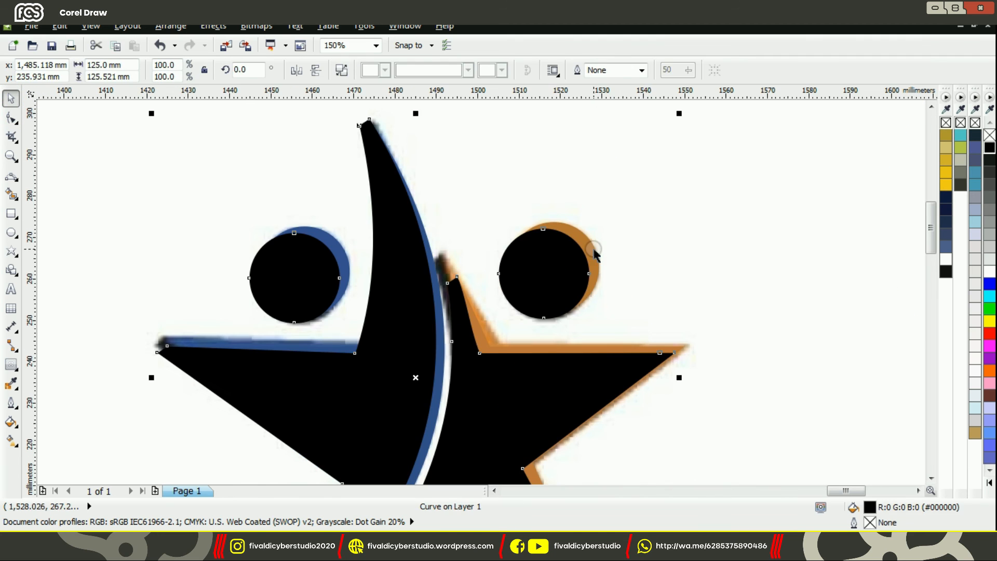
left_click(597, 250)
key("shift+Page_Up")
left_click(530, 143)
scroll(530, 143, "down", 1)
scroll(473, 356, "up", 2)
scroll(473, 356, "down", 3)
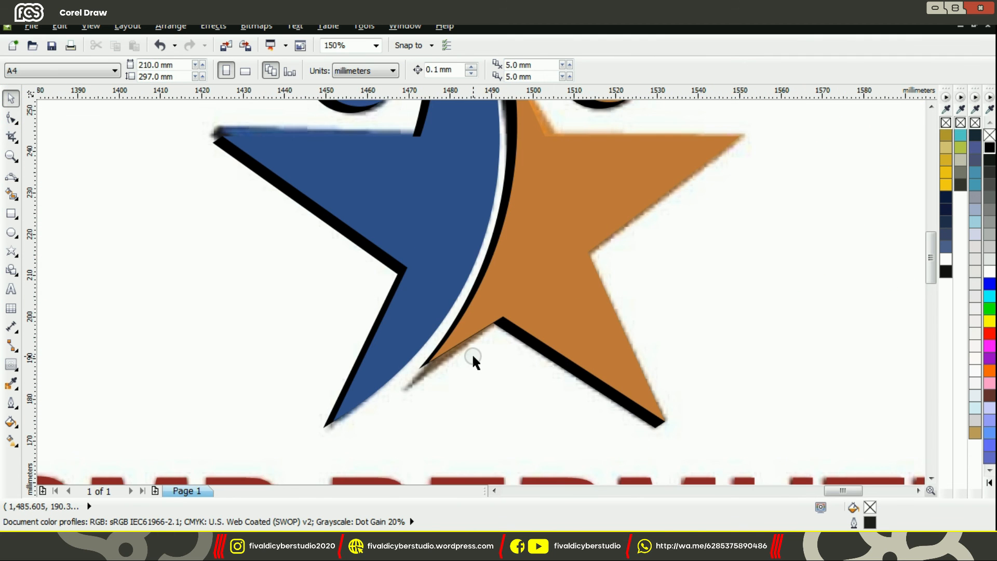
- Group the vector star, its shadow and the text, and move the logo off the bitmap to the right
left_click_drag(347, 219, 601, 321)
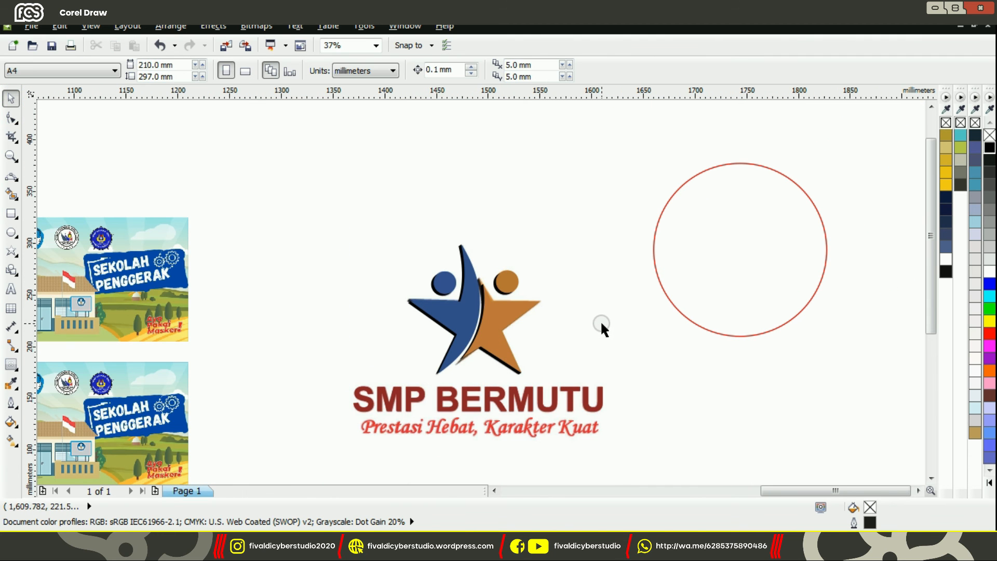
left_click_drag(346, 219, 574, 384)
left_click_drag(460, 312, 717, 356)
scroll(757, 378, "up", 5)
left_click(633, 432)
scroll(633, 426, "down", 4)
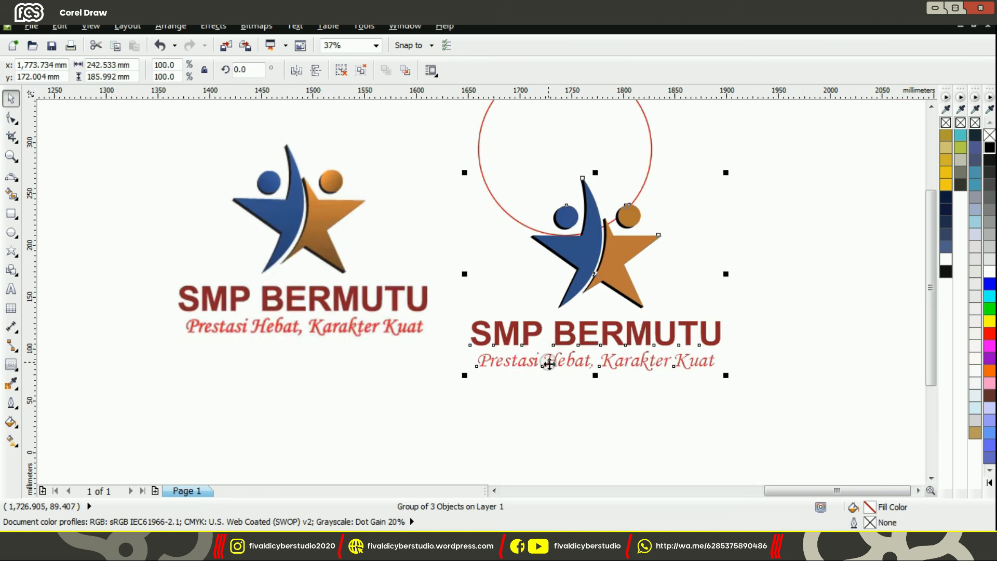